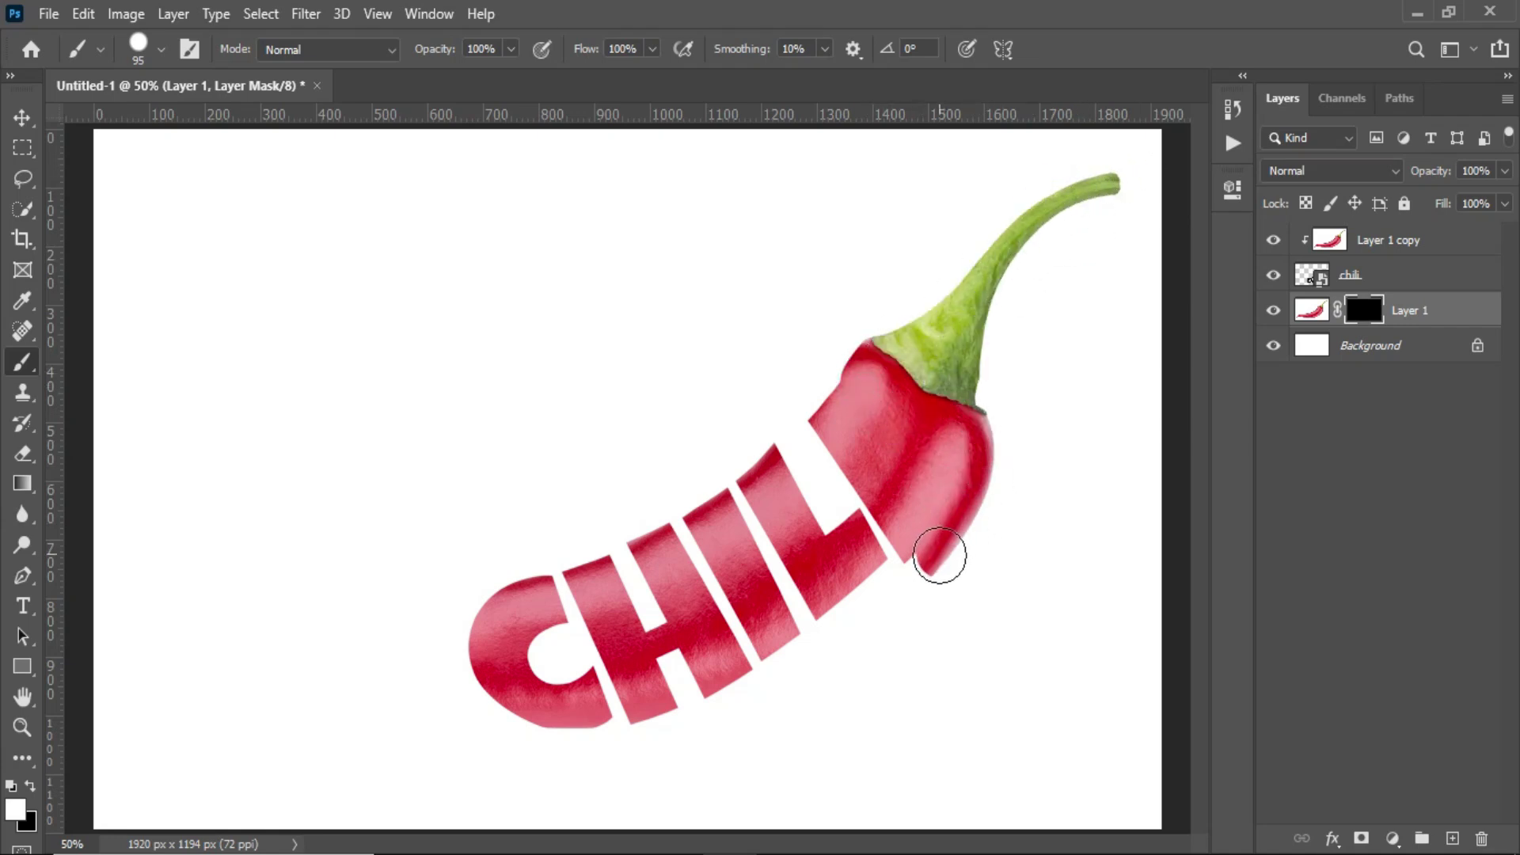
# - Paint white on Layer 1's mask to reveal the pepper's tapering tail and top
pyautogui.moveTo(475, 600)
pyautogui.mouseDown()
pyautogui.moveTo(207, 614)
pyautogui.moveTo(441, 628)
pyautogui.moveTo(251, 705)
pyautogui.moveTo(465, 587)
pyautogui.mouseUp()
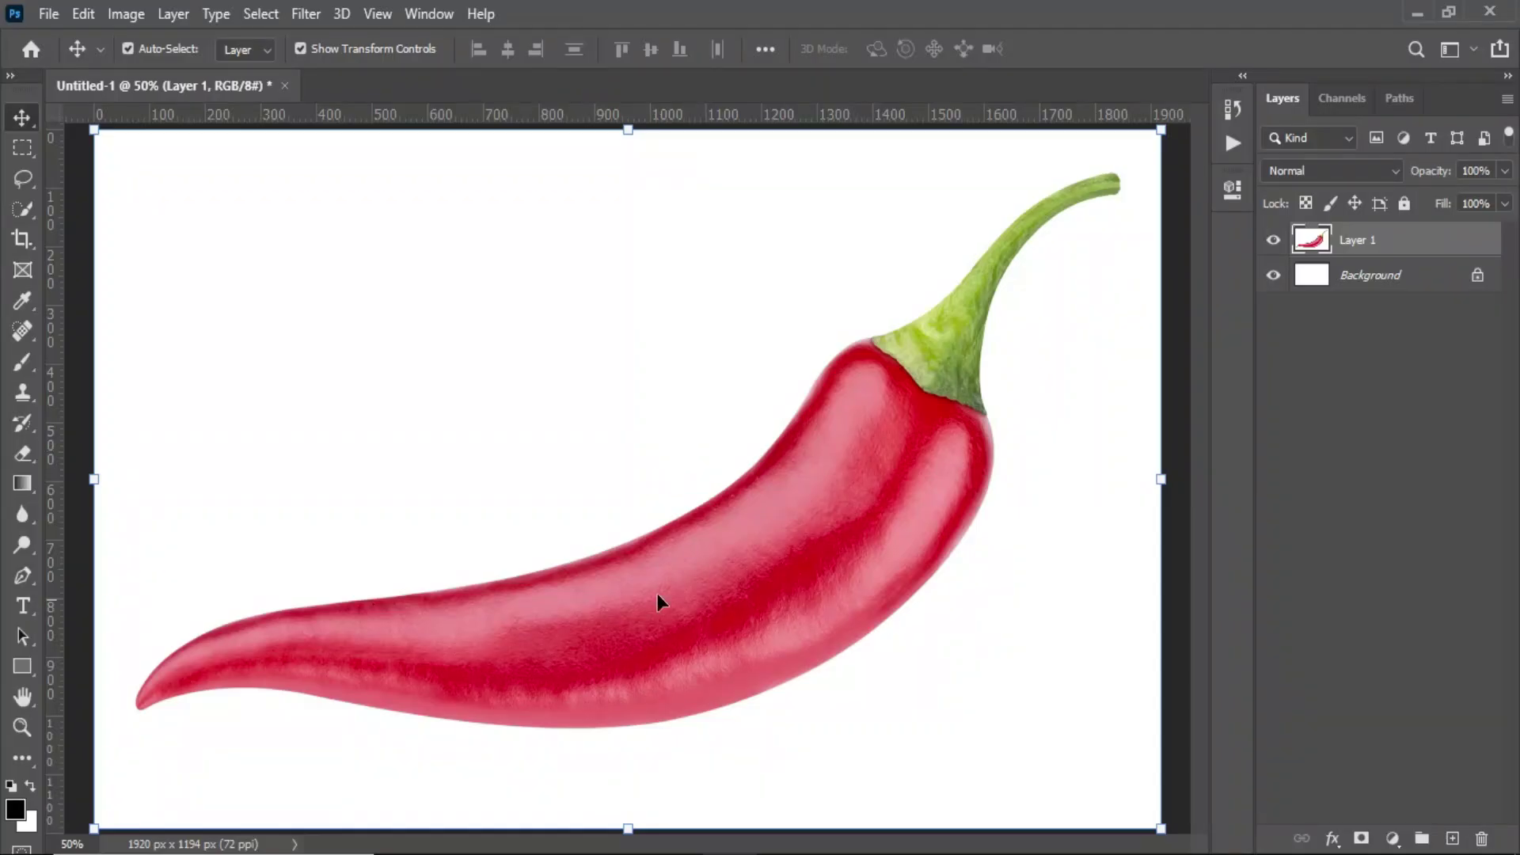
# - Type the word CHILI in black across the middle of the pepper and commit it
pyautogui.click(651, 591)
pyautogui.click(1273, 240)
pyautogui.click(1273, 241)
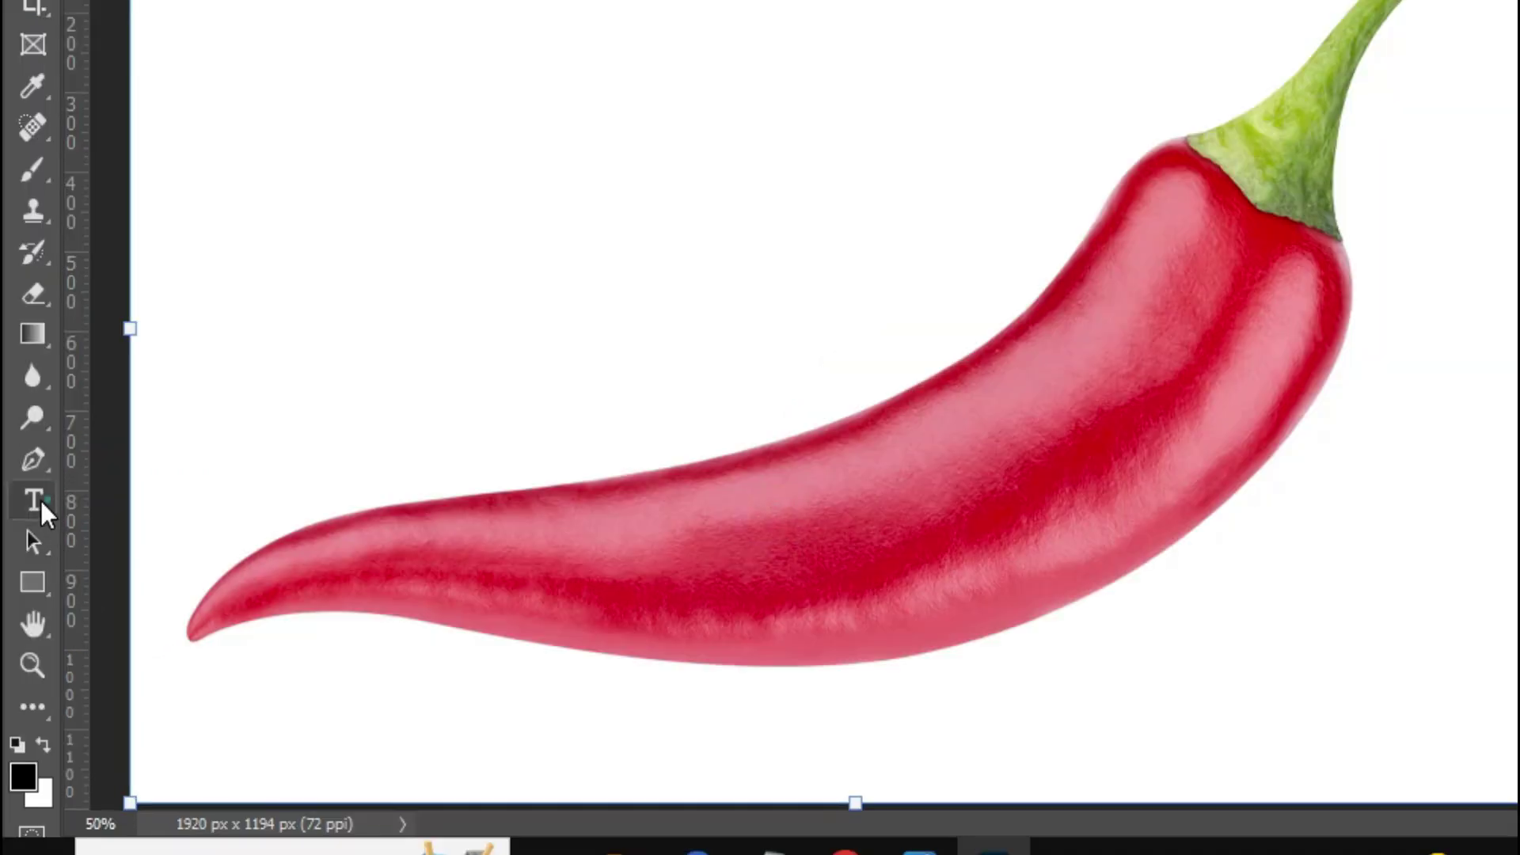
pyautogui.click(40, 500)
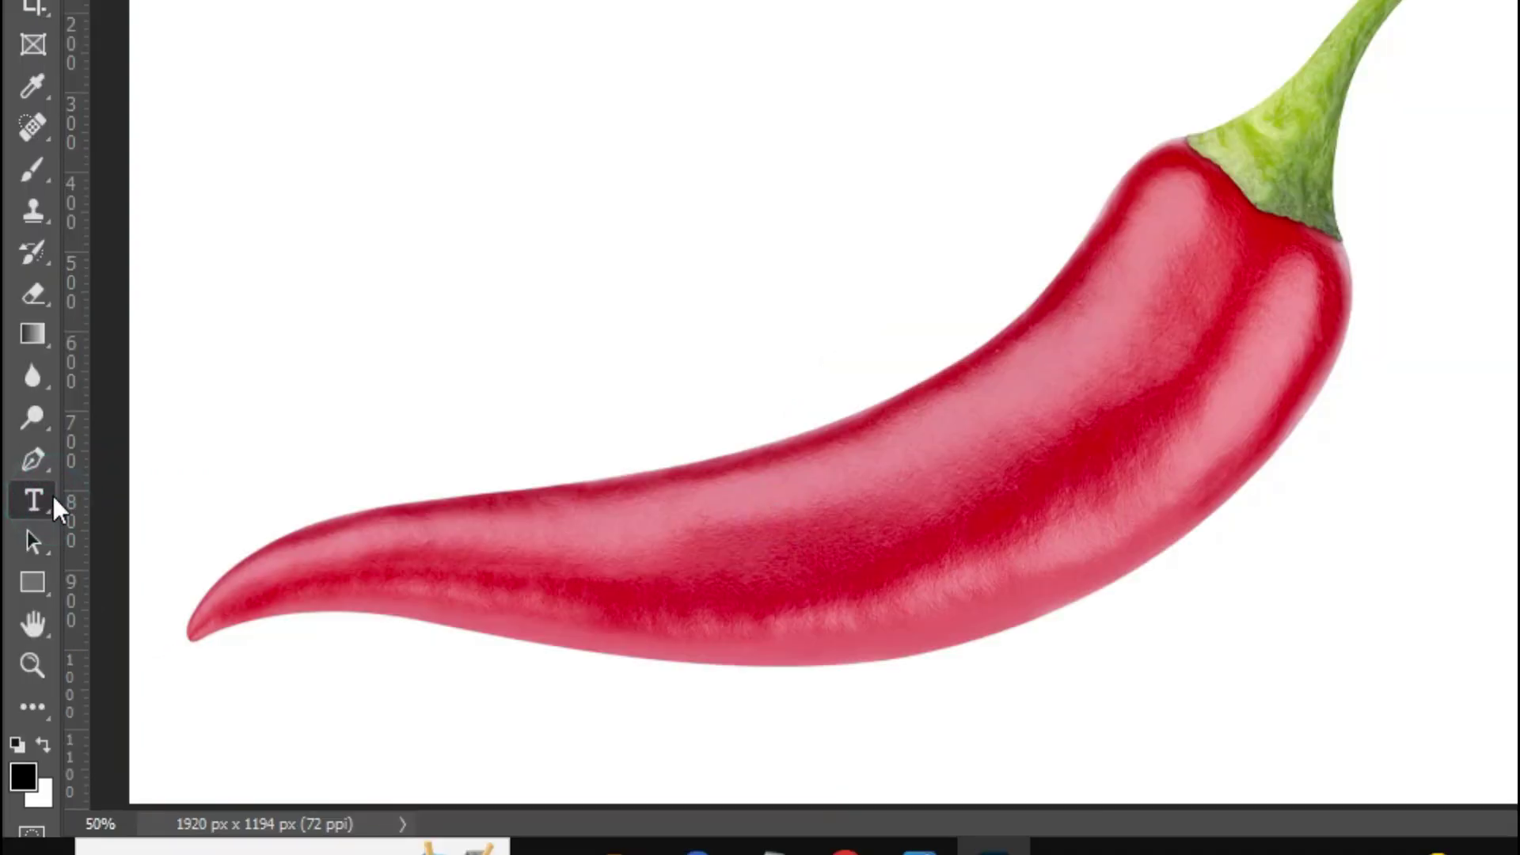
pyautogui.click(434, 629)
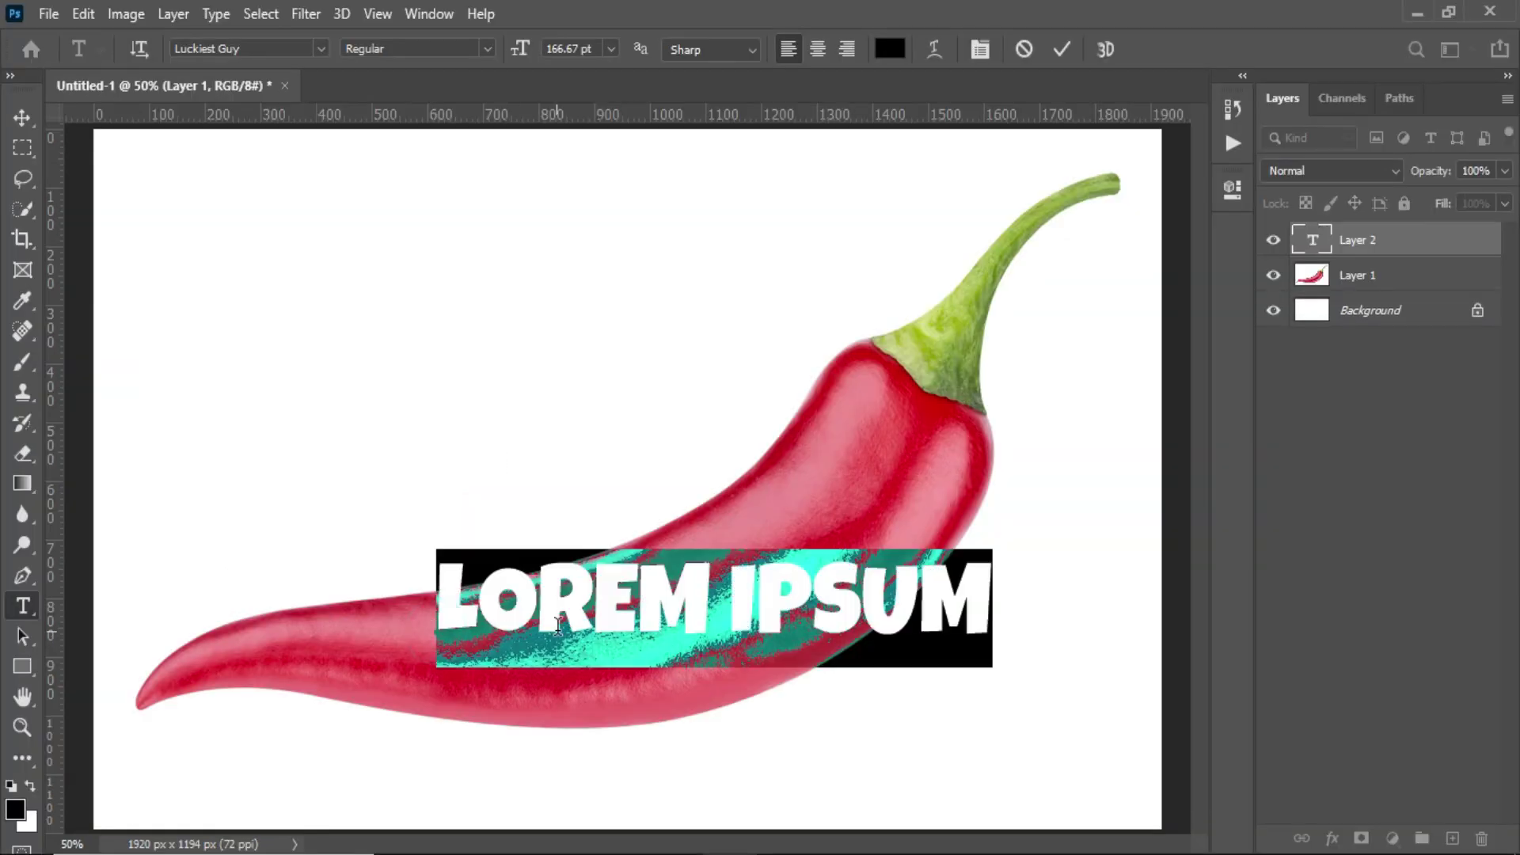
pyautogui.press('BackSpace')
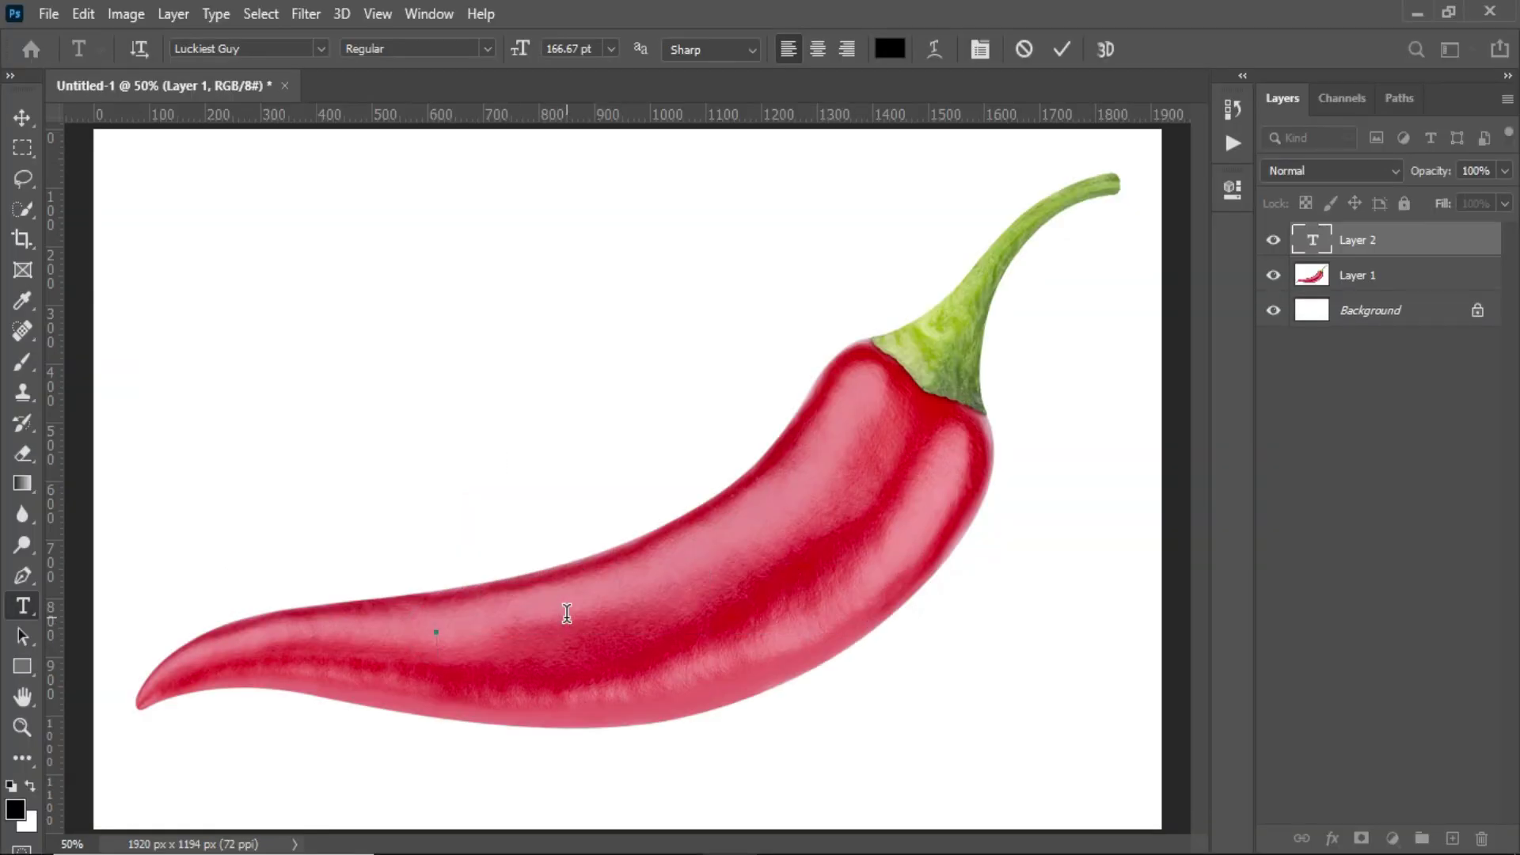
pyautogui.write('CHI')
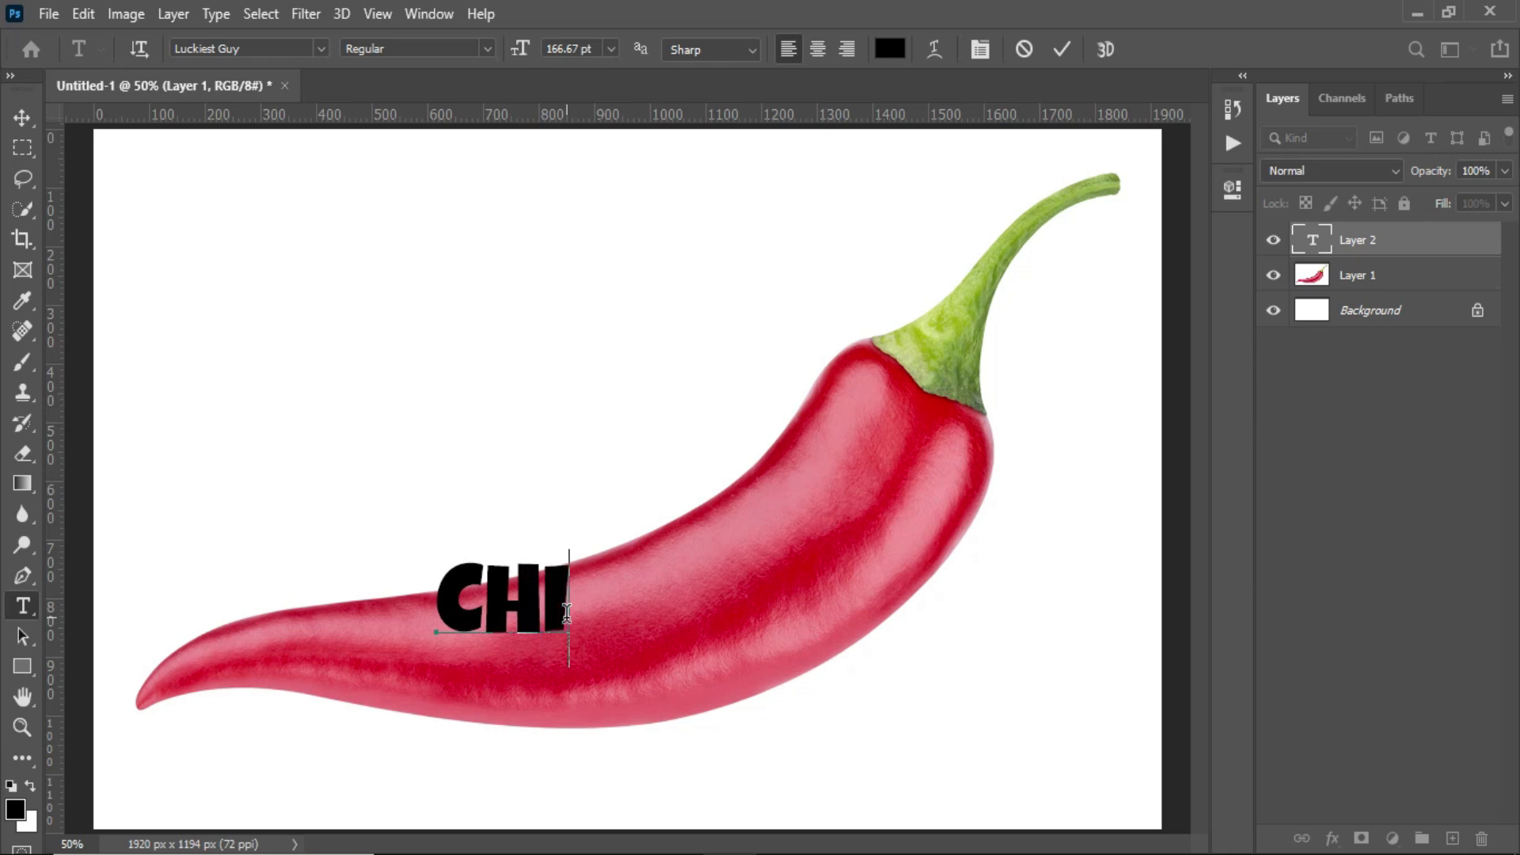
pyautogui.write('LI')
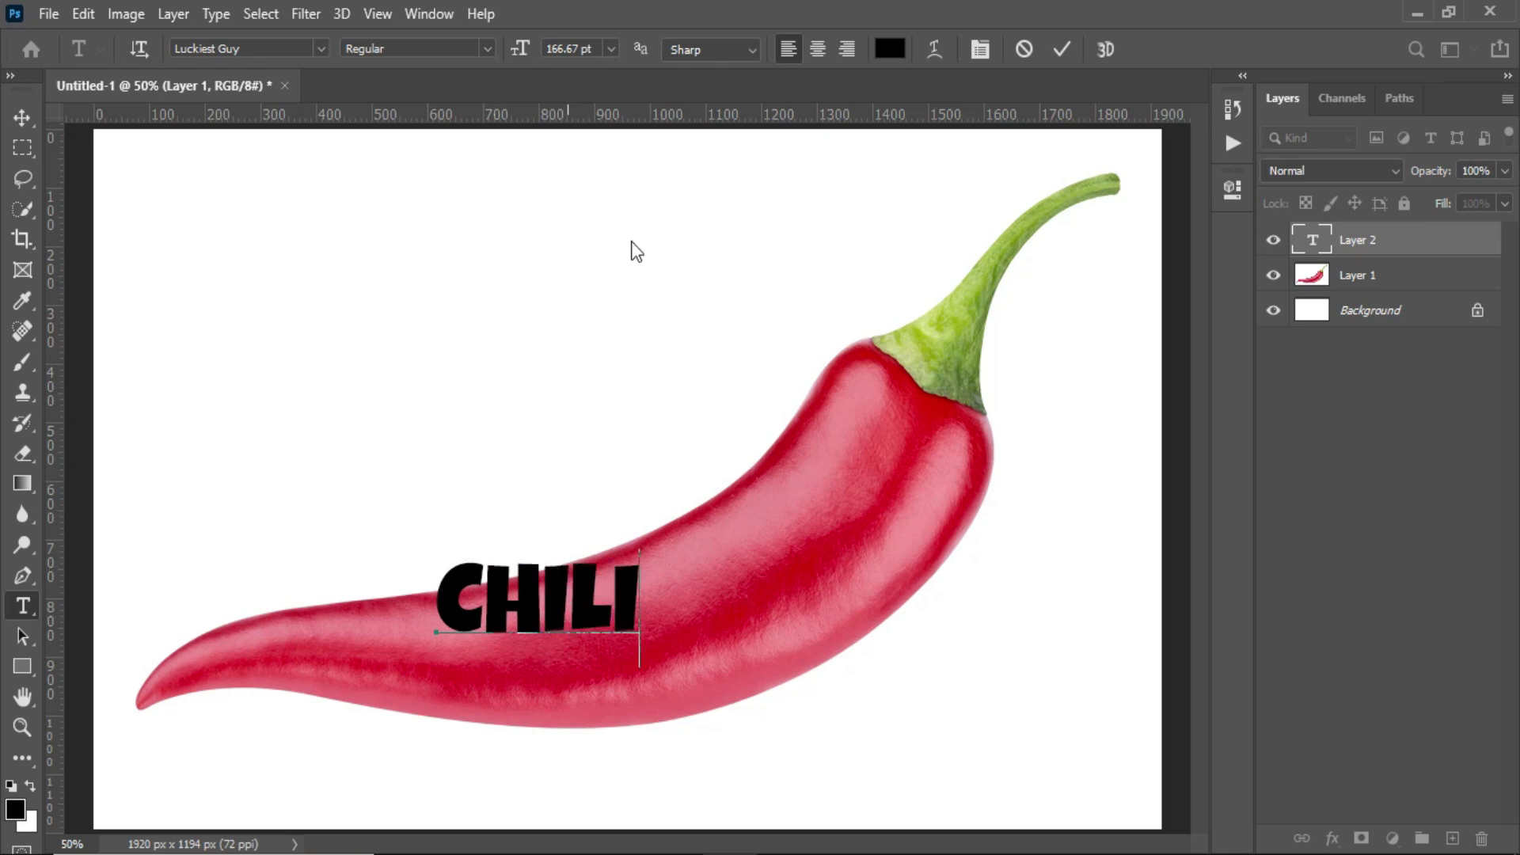
pyautogui.click(1063, 50)
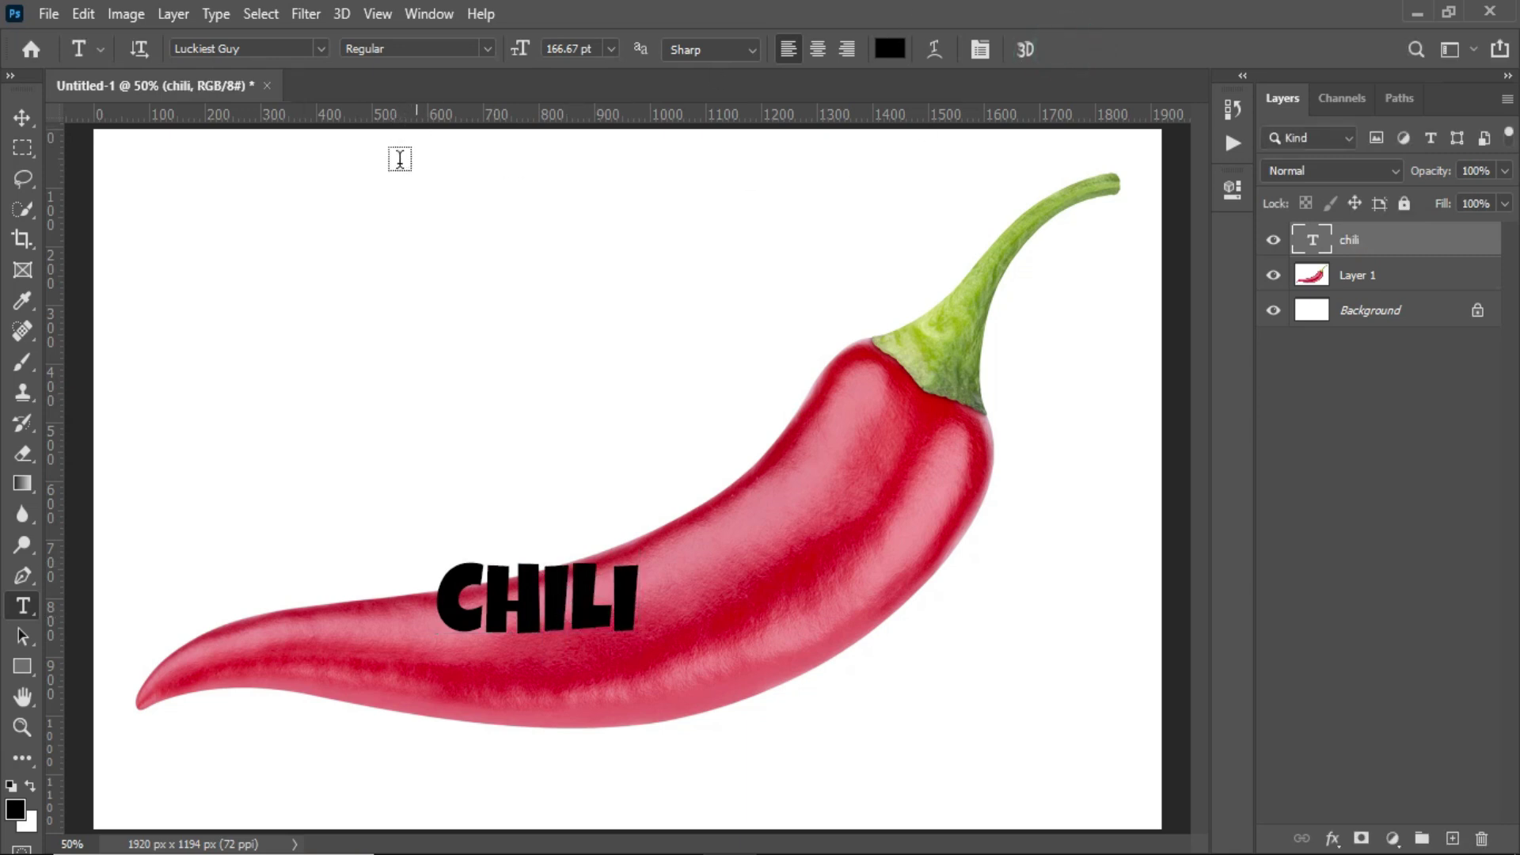
# - Move the CHILI text onto the pepper and enlarge it to over double size
pyautogui.click(20, 118)
pyautogui.moveTo(526, 588)
pyautogui.mouseDown()
pyautogui.moveTo(616, 651)
pyautogui.moveTo(587, 631)
pyautogui.mouseUp()
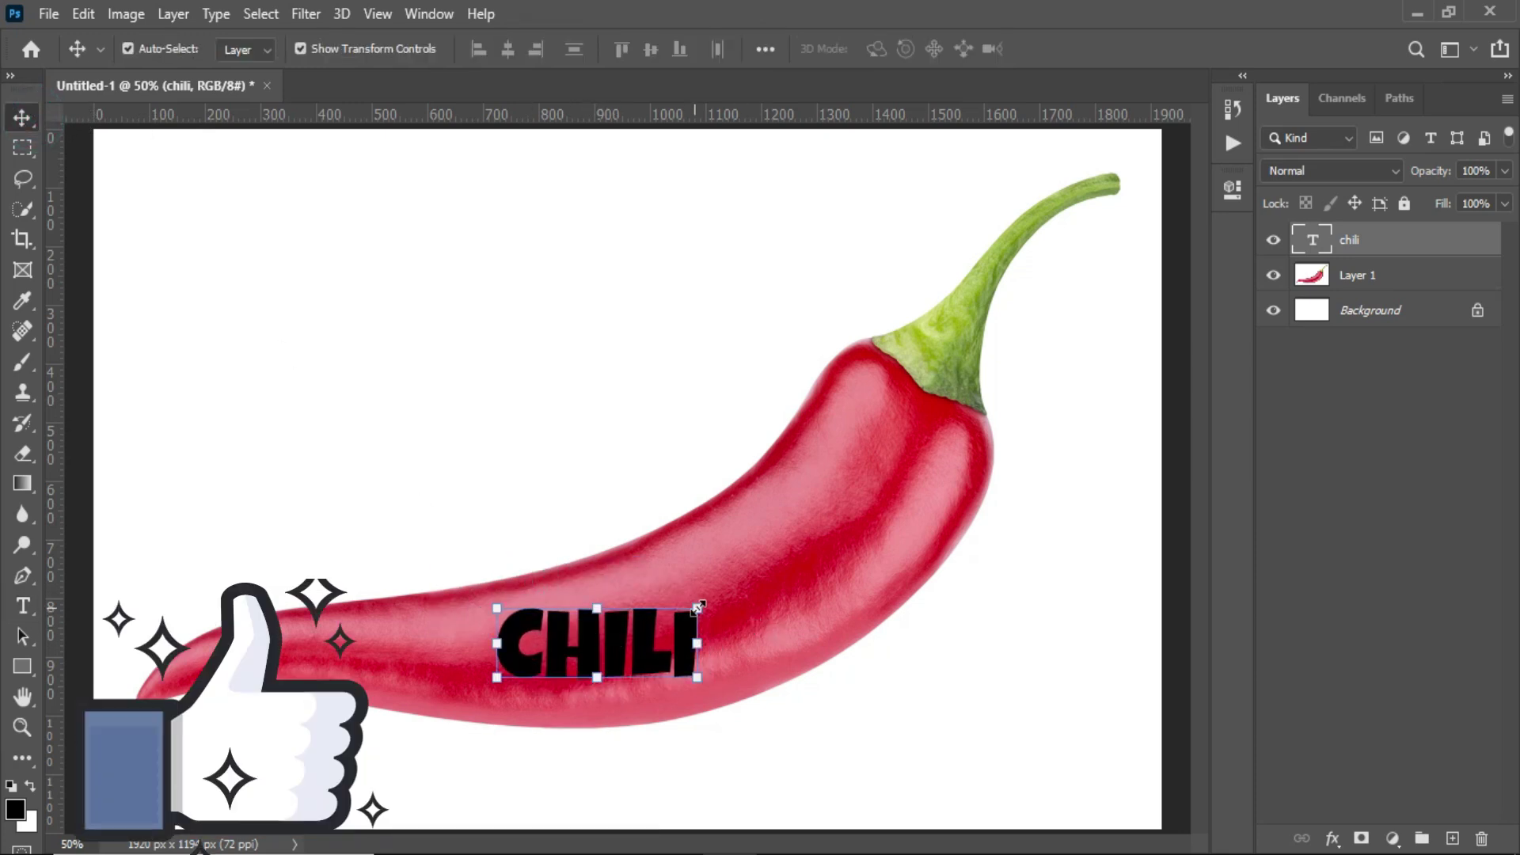
pyautogui.moveTo(705, 606)
pyautogui.mouseDown()
pyautogui.moveTo(970, 516)
pyautogui.moveTo(895, 423)
pyautogui.mouseUp()
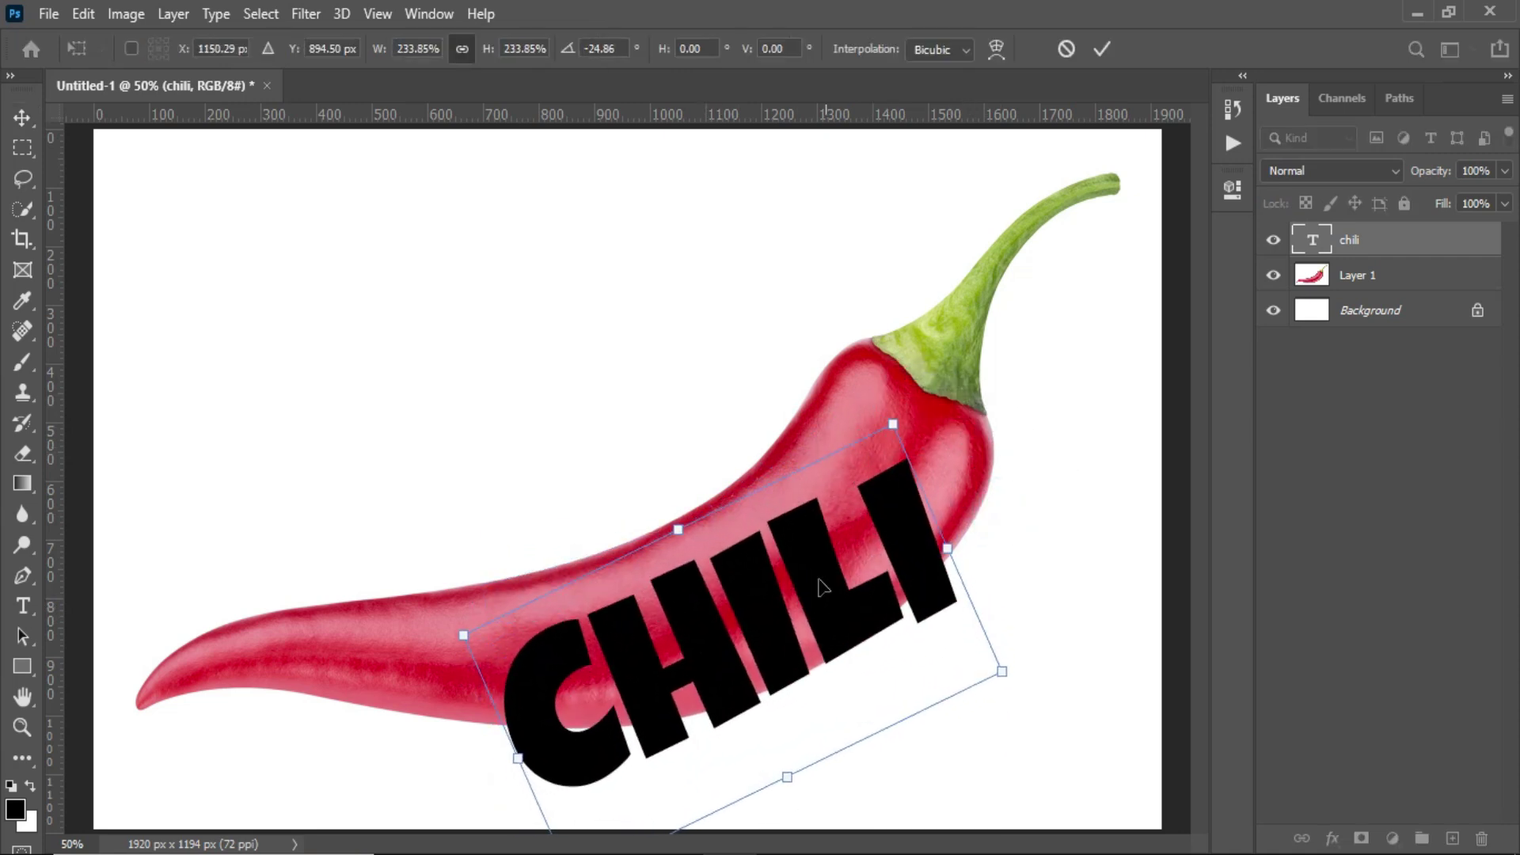
pyautogui.moveTo(820, 585); pyautogui.dragTo(772, 552)
# - Rotate and vertically squash the text so it follows the pepper's diagonal slope
pyautogui.moveTo(881, 358); pyautogui.dragTo(871, 353)
pyautogui.moveTo(813, 535); pyautogui.dragTo(825, 559)
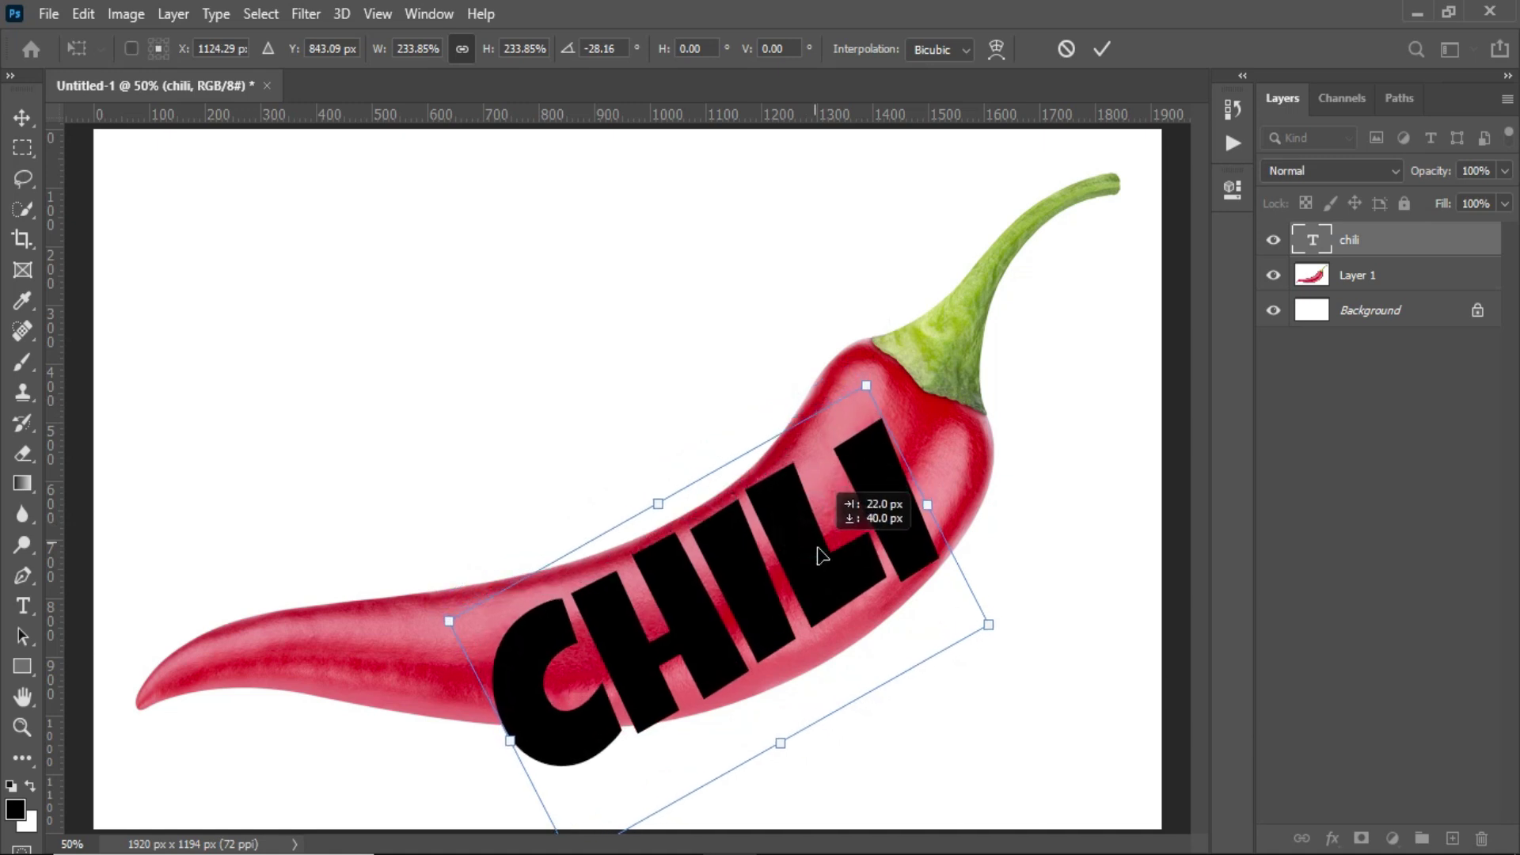
pyautogui.moveTo(776, 746); pyautogui.dragTo(770, 723)
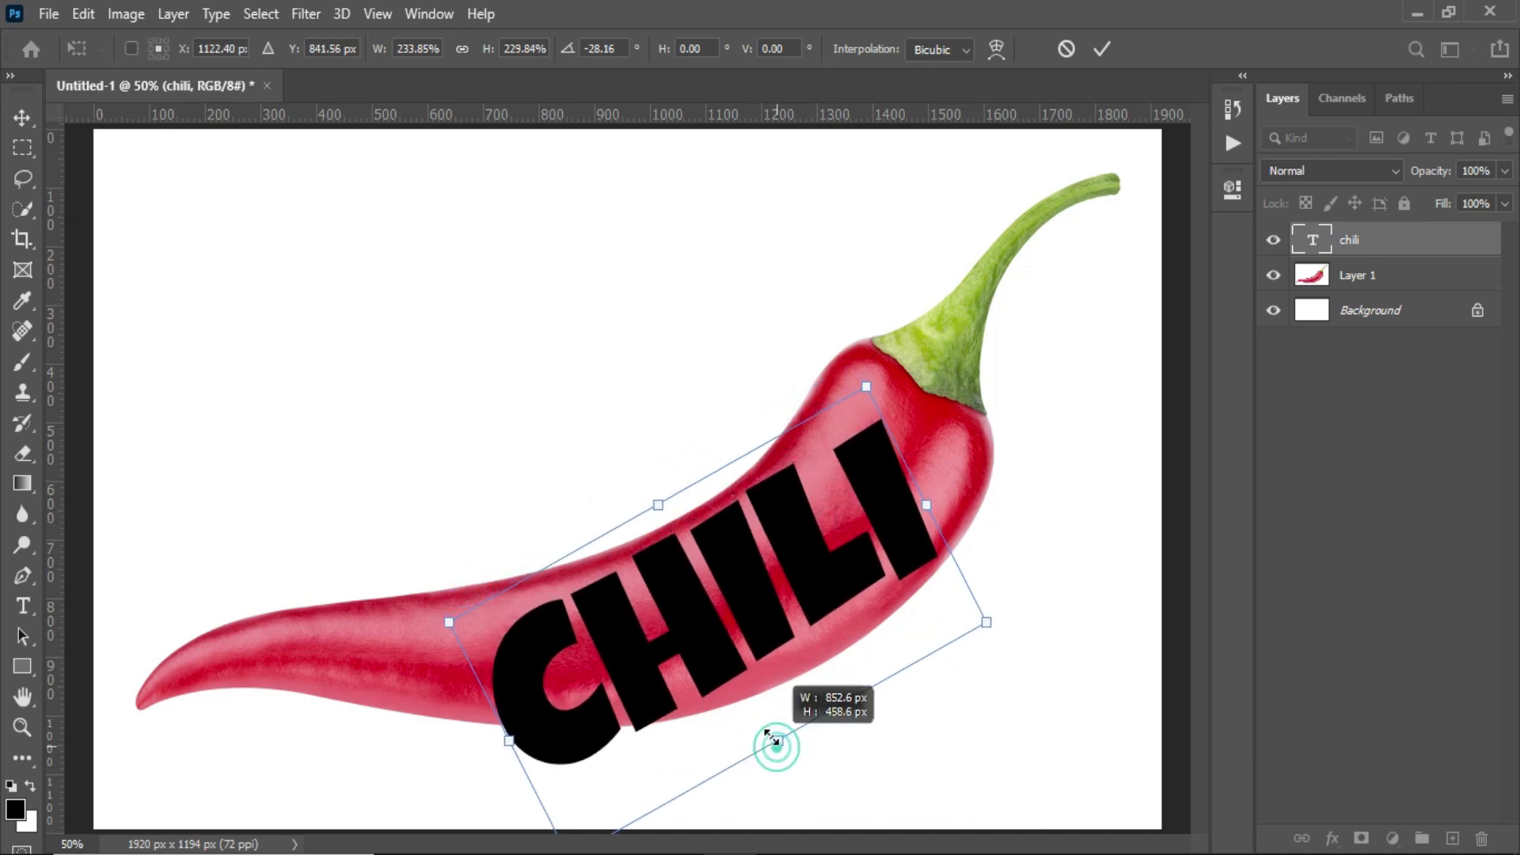
pyautogui.moveTo(873, 365); pyautogui.dragTo(861, 361)
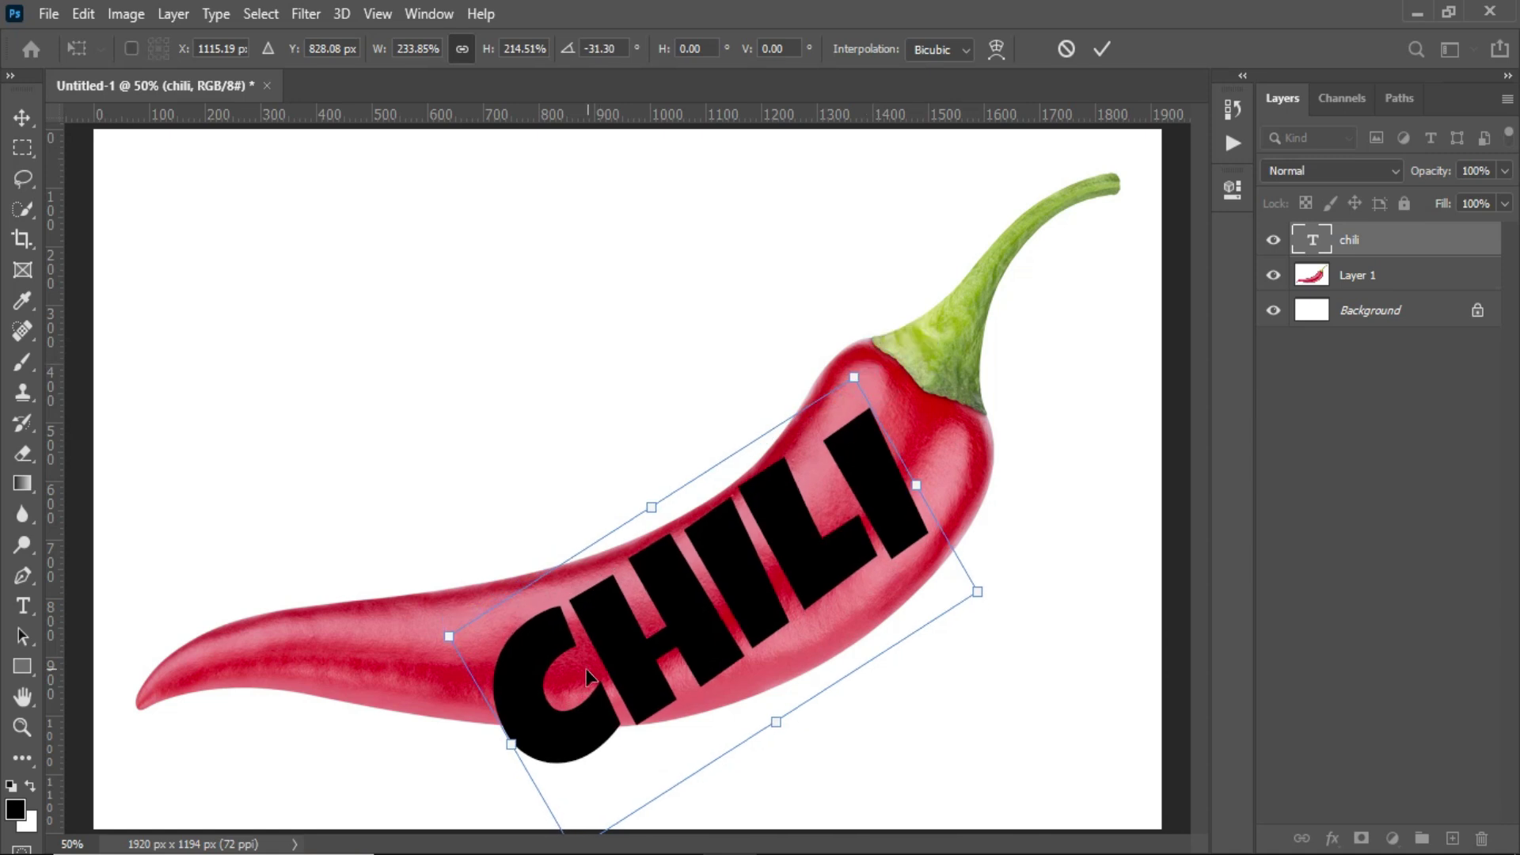
pyautogui.moveTo(539, 672); pyautogui.dragTo(543, 682)
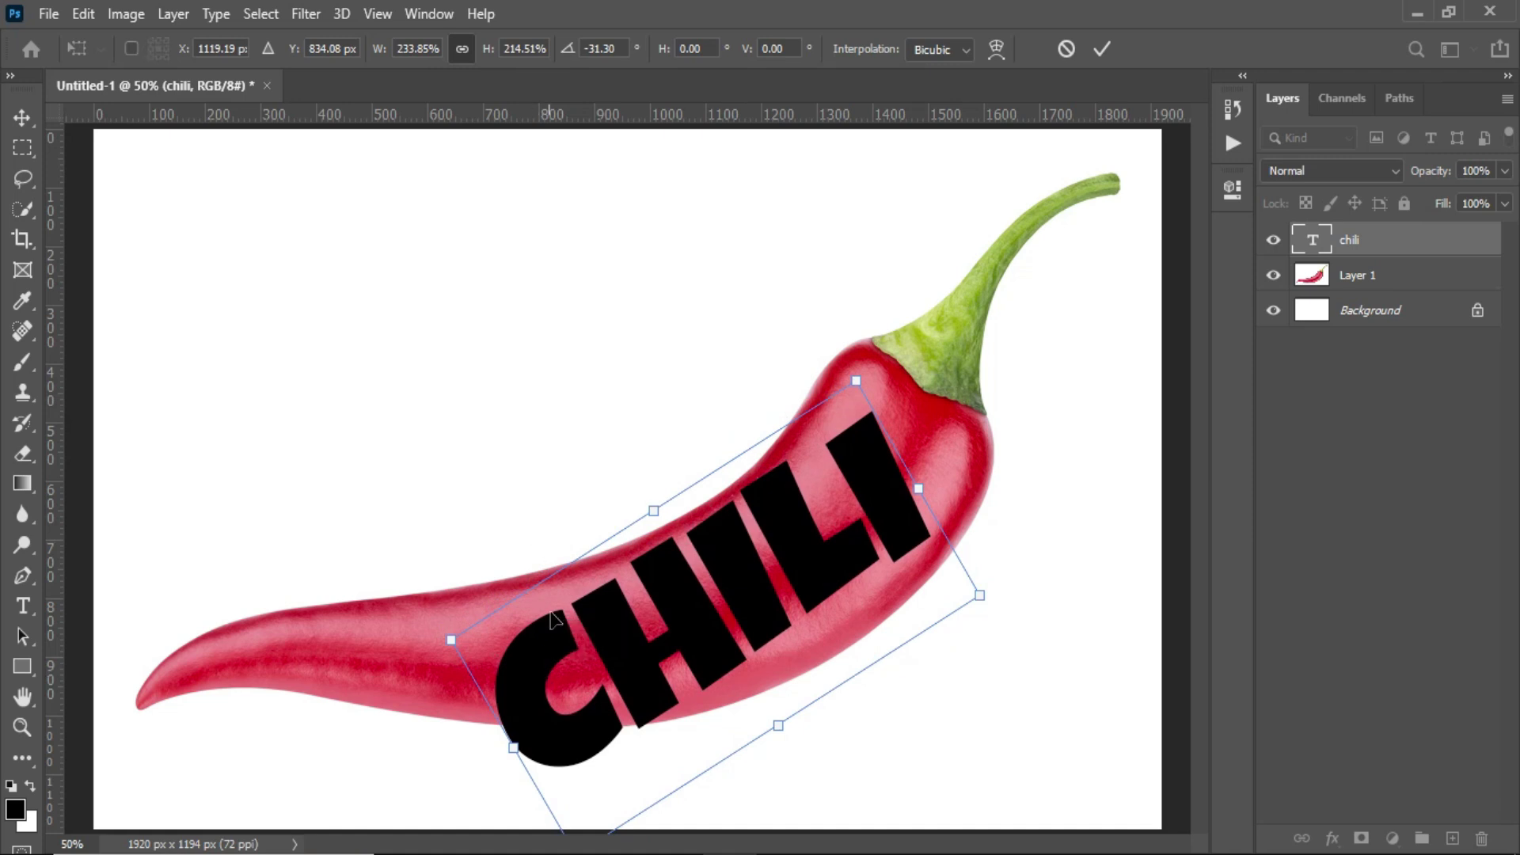
pyautogui.moveTo(533, 662); pyautogui.dragTo(536, 651)
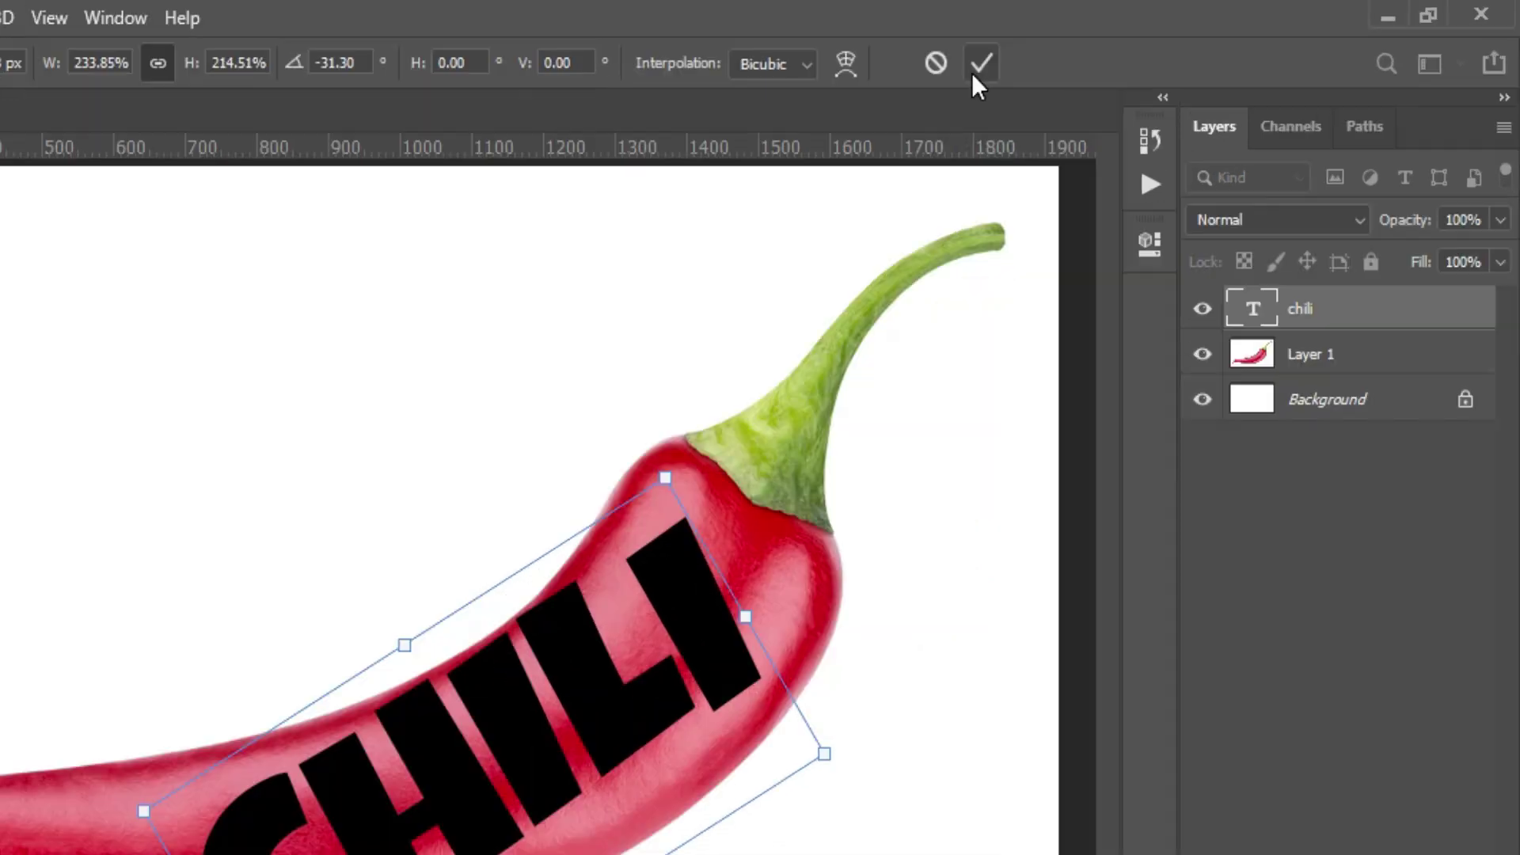
# - Commit the transform and convert the CHILI text layer to a smart object
pyautogui.click(1101, 49)
pyautogui.rightClick(1352, 237)
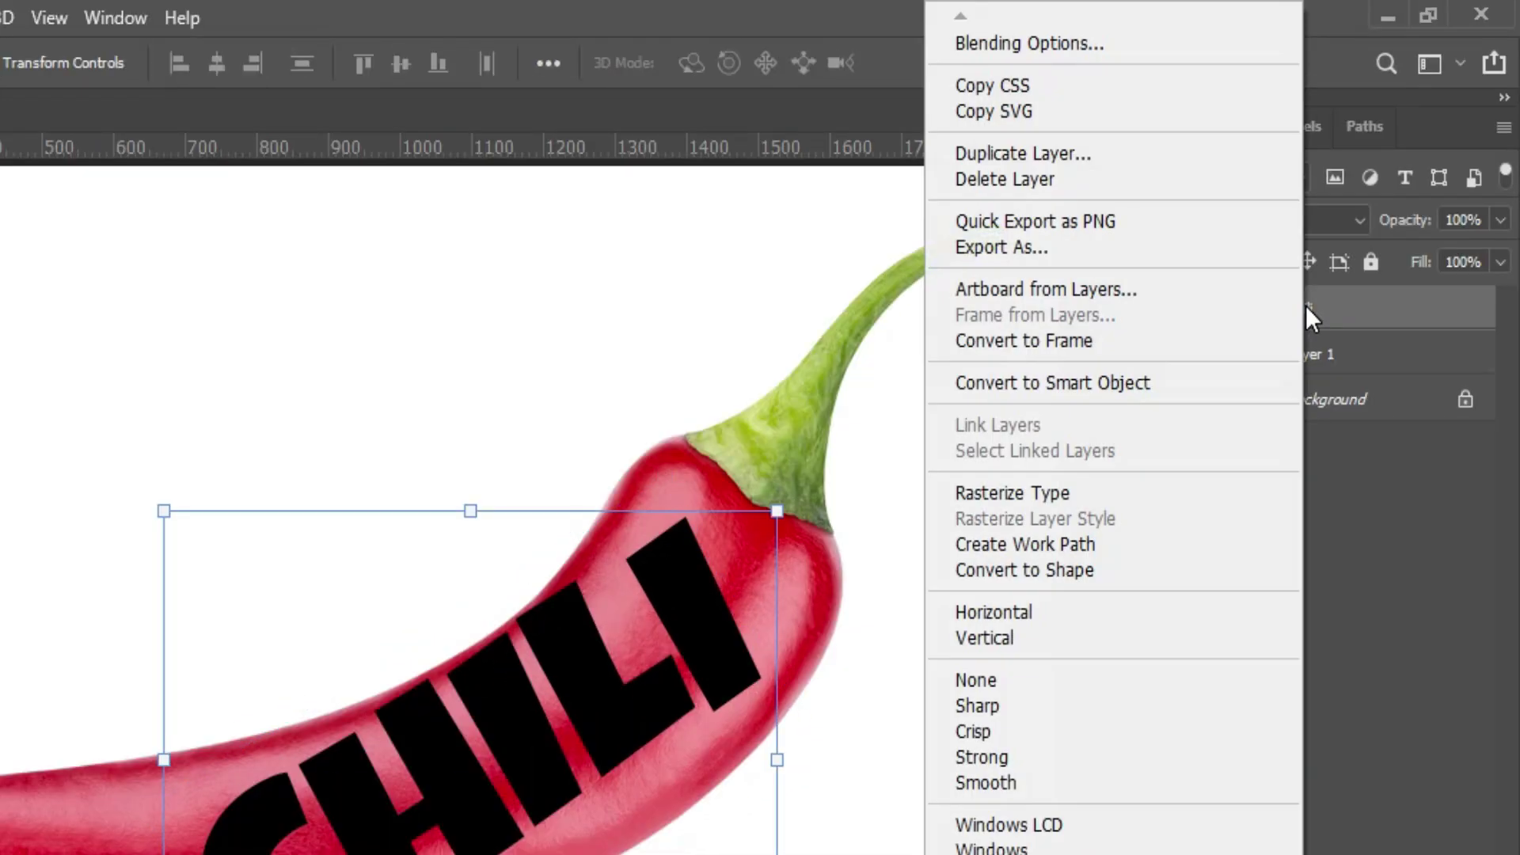
pyautogui.click(1151, 380)
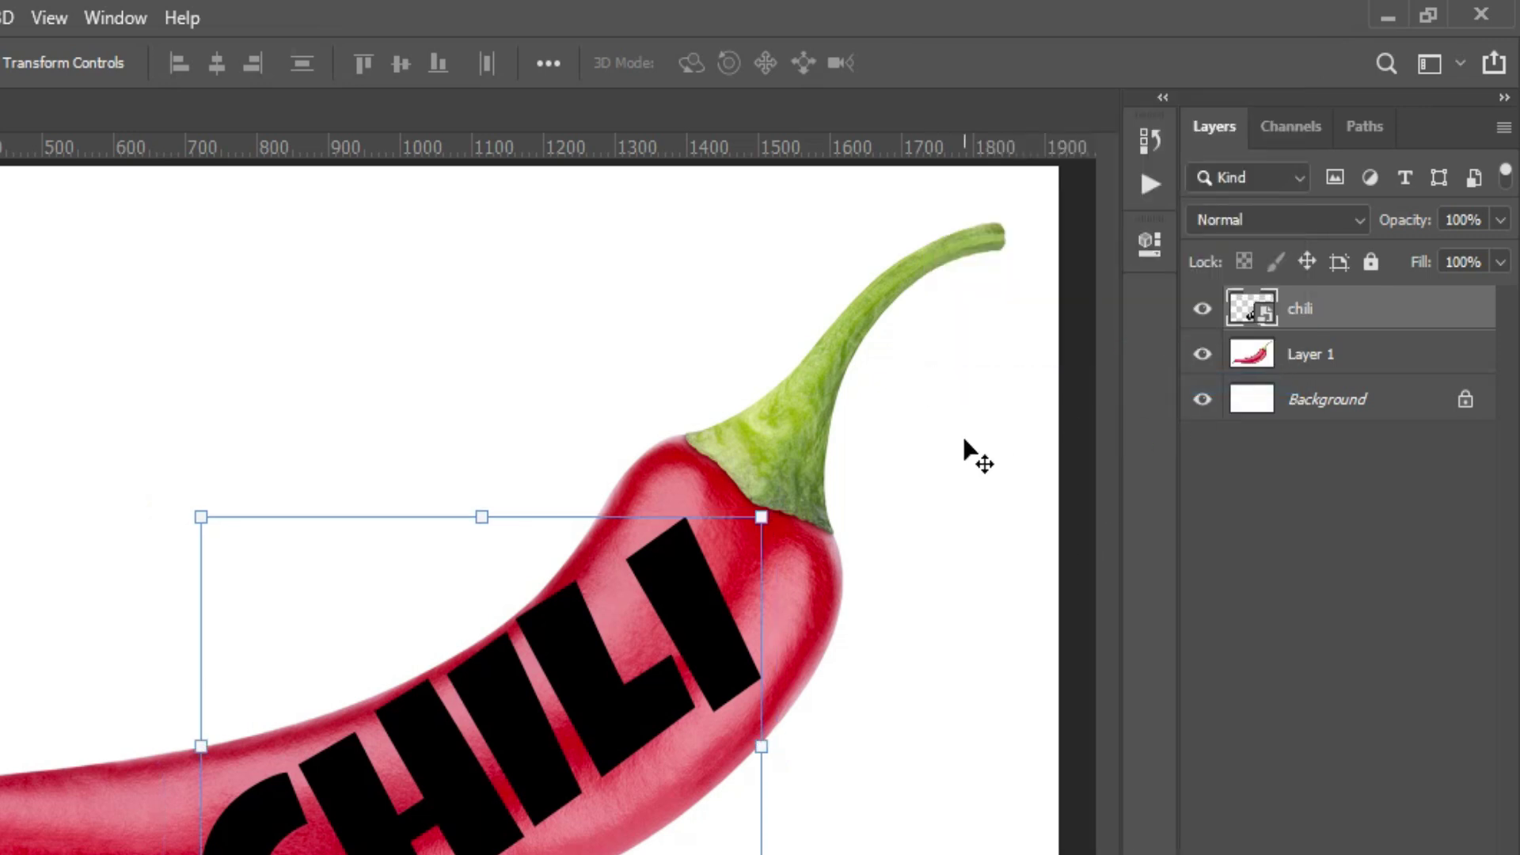
# - Warp the CHILI smart object's corners and edges to follow the pepper's curve, then commit
pyautogui.click(912, 350)
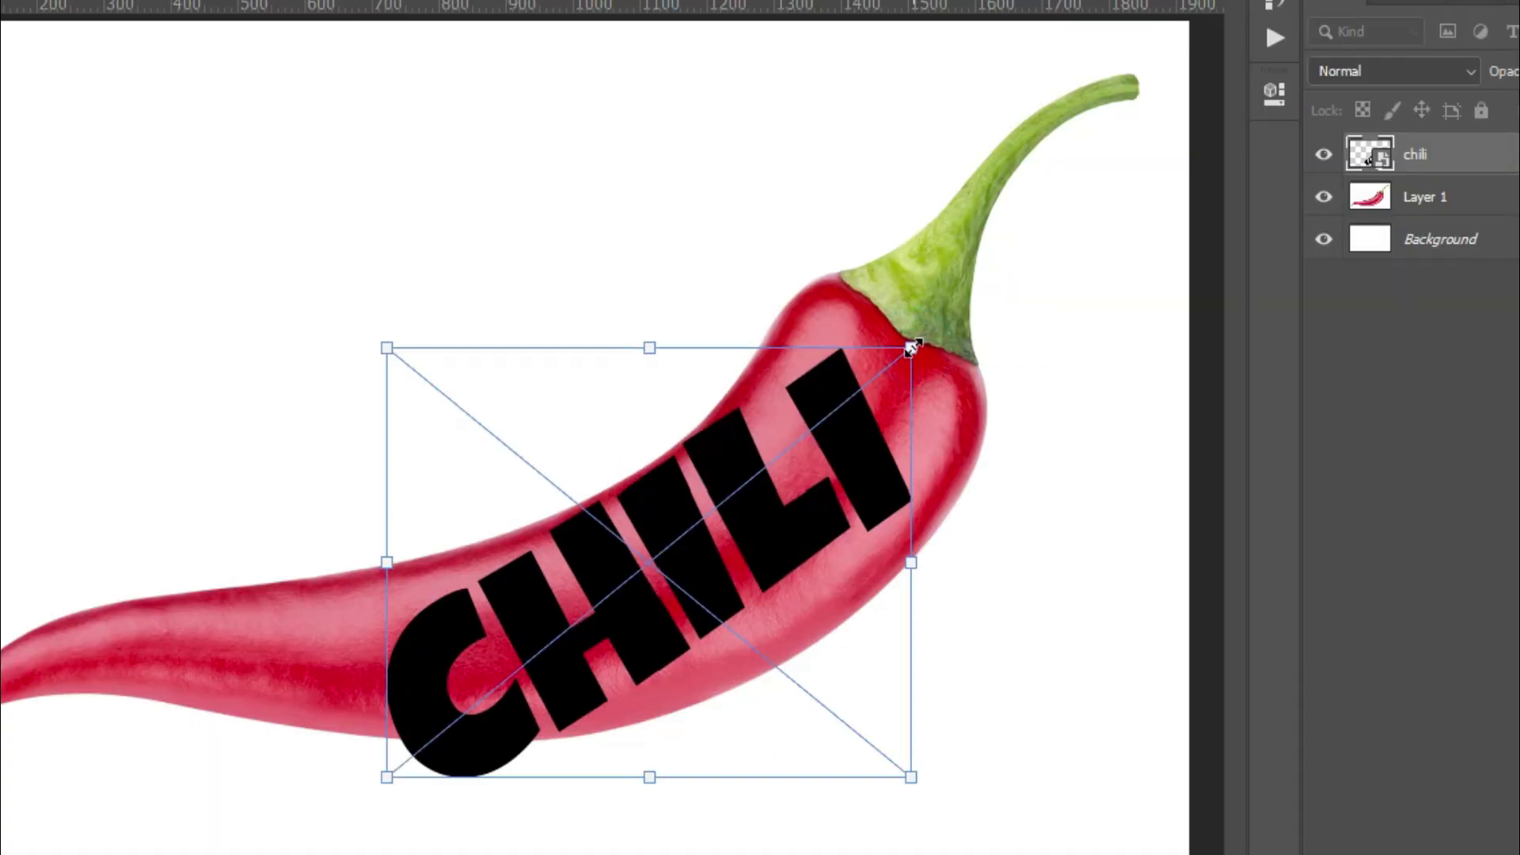
pyautogui.rightClick(913, 349)
pyautogui.click(966, 651)
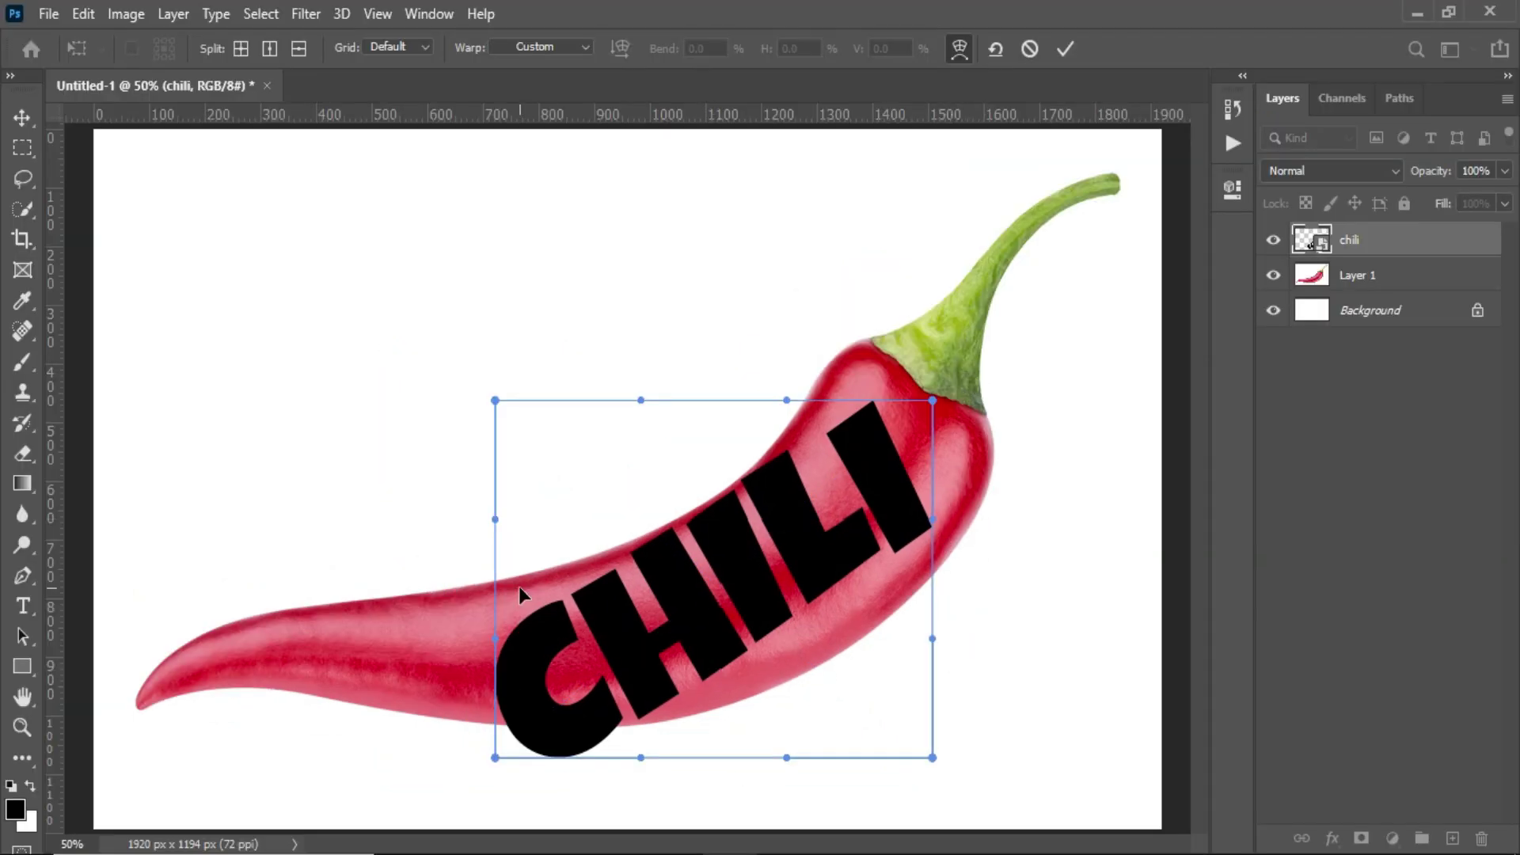
pyautogui.moveTo(495, 523); pyautogui.dragTo(468, 423)
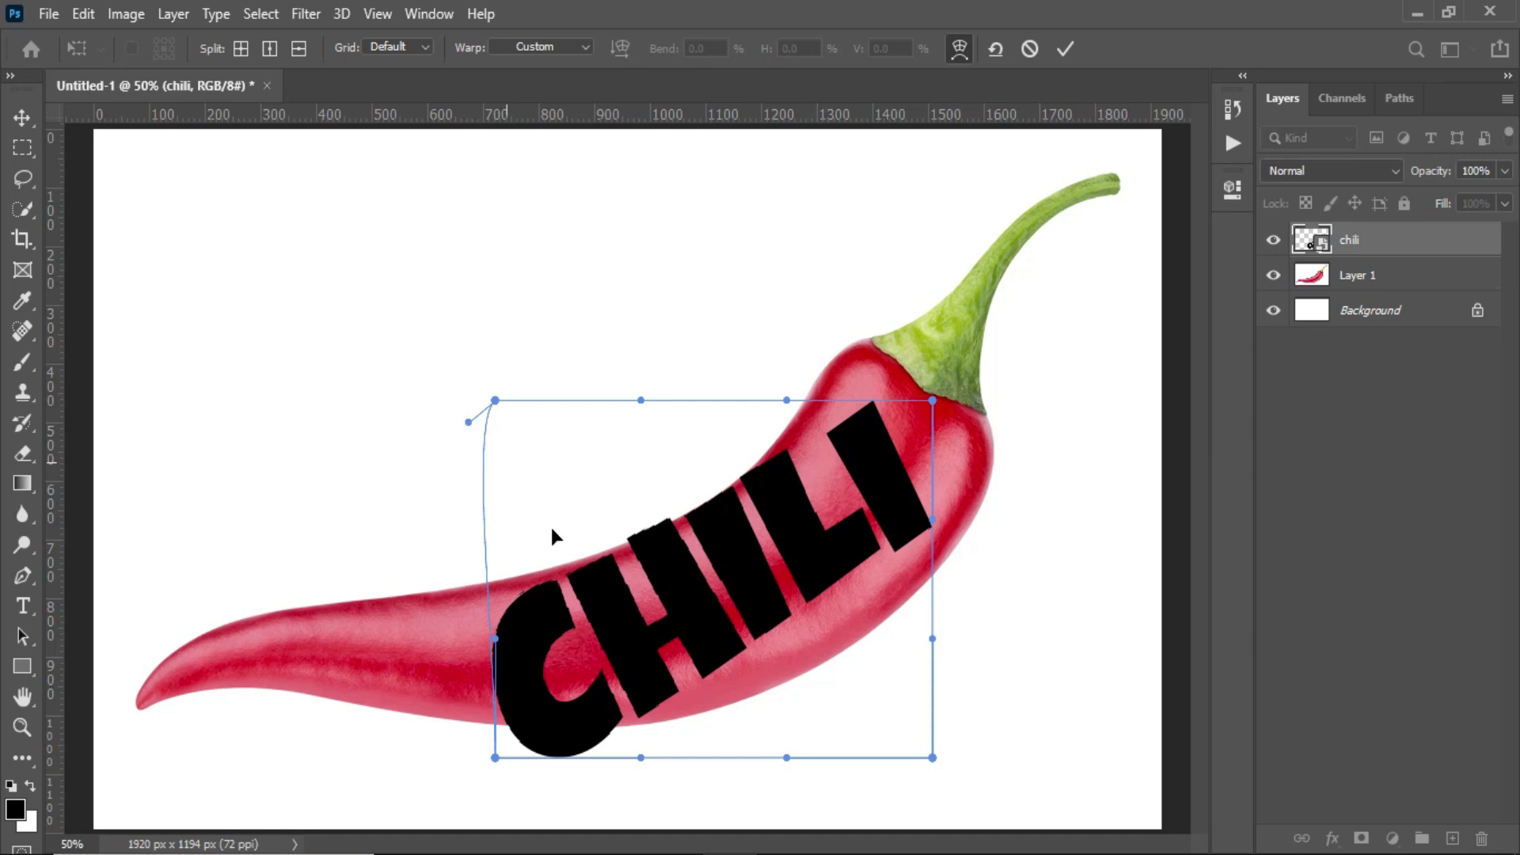
pyautogui.moveTo(641, 759)
pyautogui.mouseDown()
pyautogui.moveTo(598, 696)
pyautogui.moveTo(621, 703)
pyautogui.mouseUp()
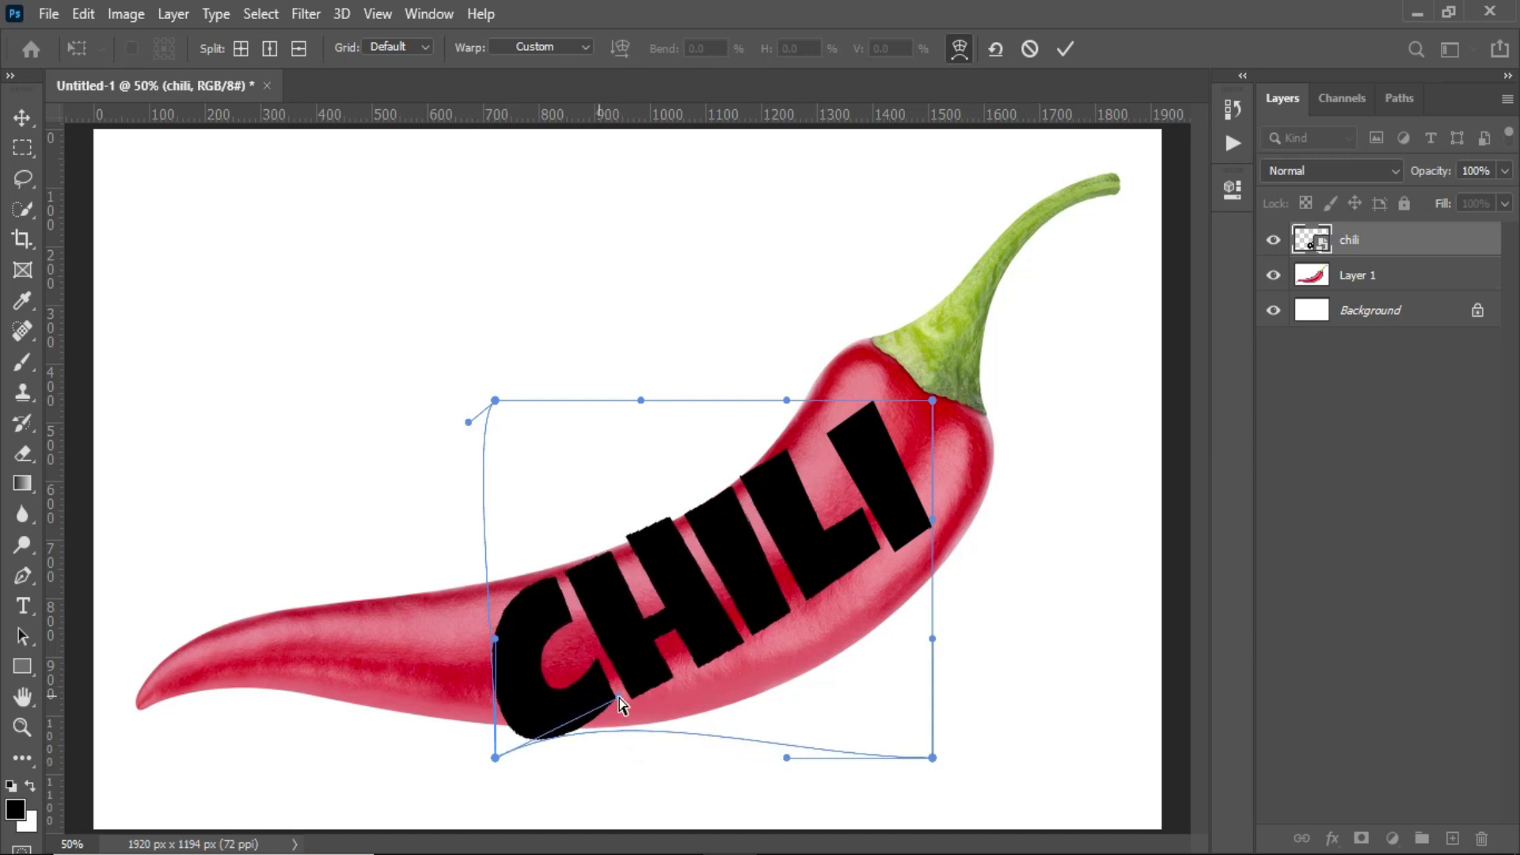
pyautogui.moveTo(494, 756); pyautogui.dragTo(492, 741)
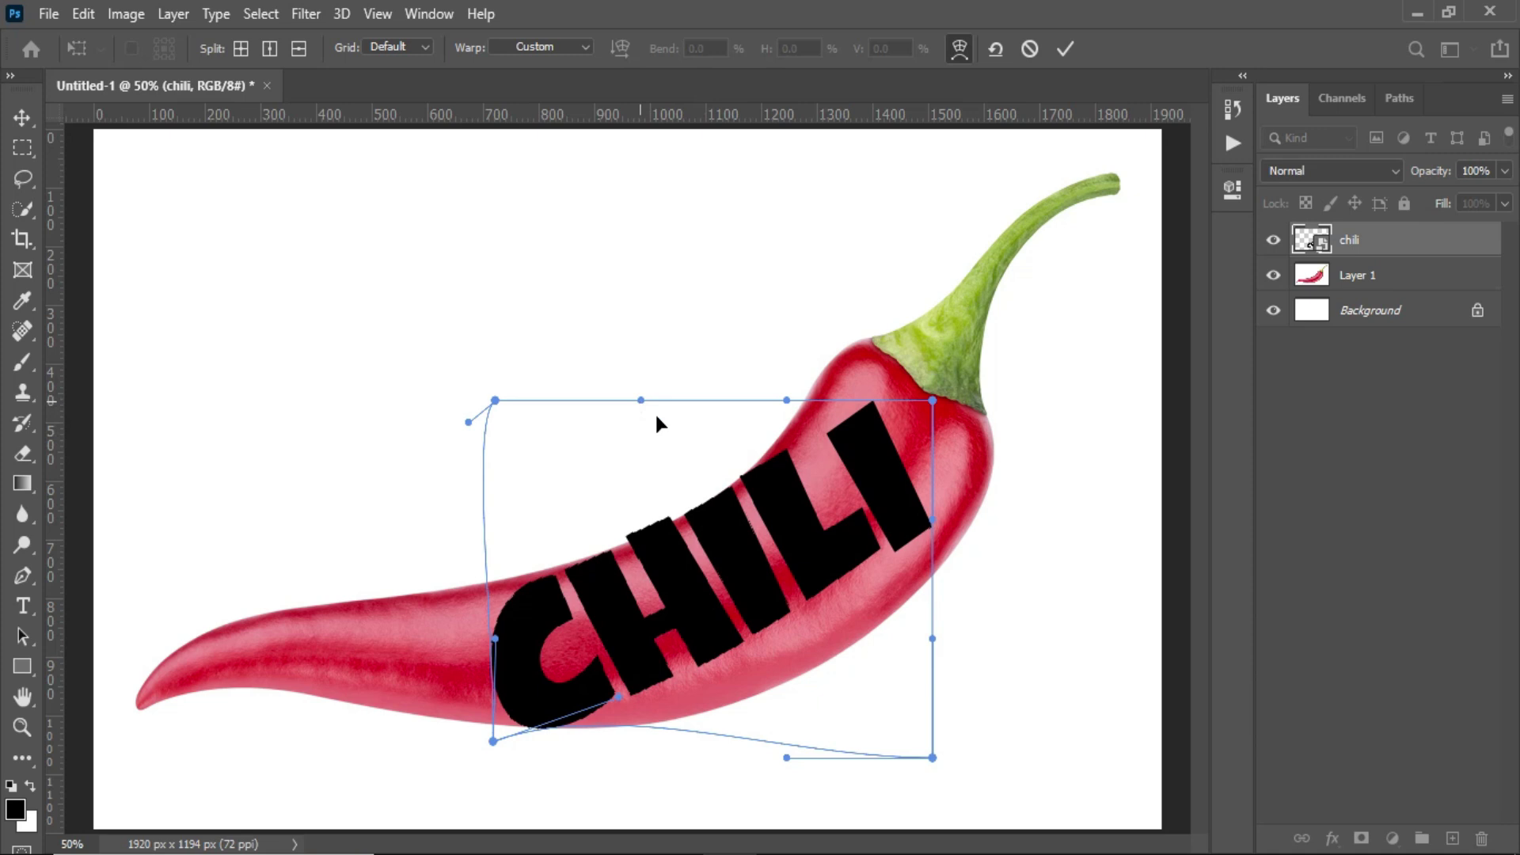
pyautogui.moveTo(932, 639); pyautogui.dragTo(992, 698)
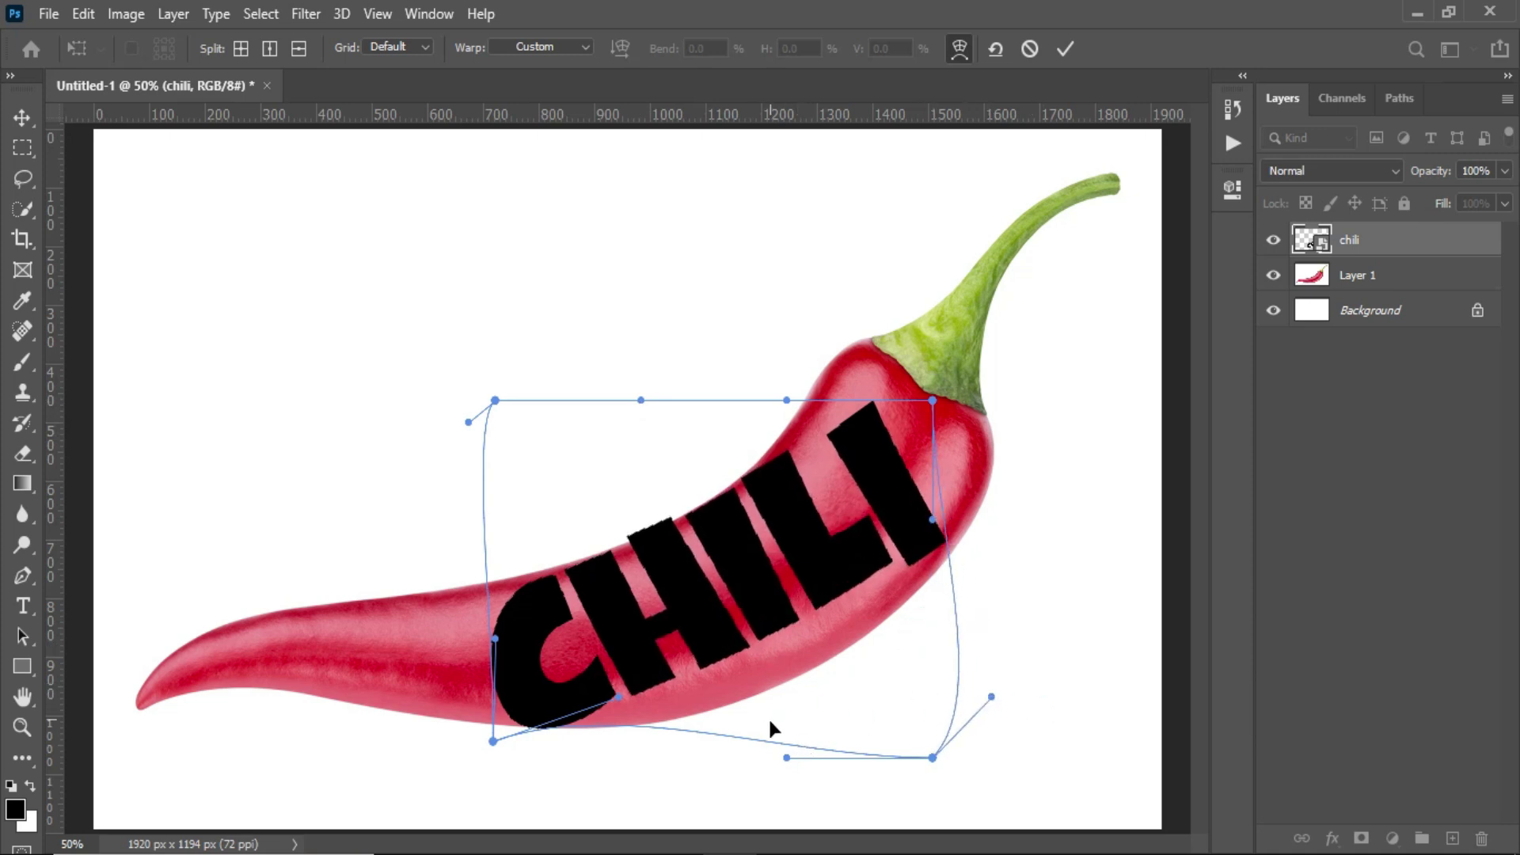
pyautogui.moveTo(714, 727); pyautogui.dragTo(726, 795)
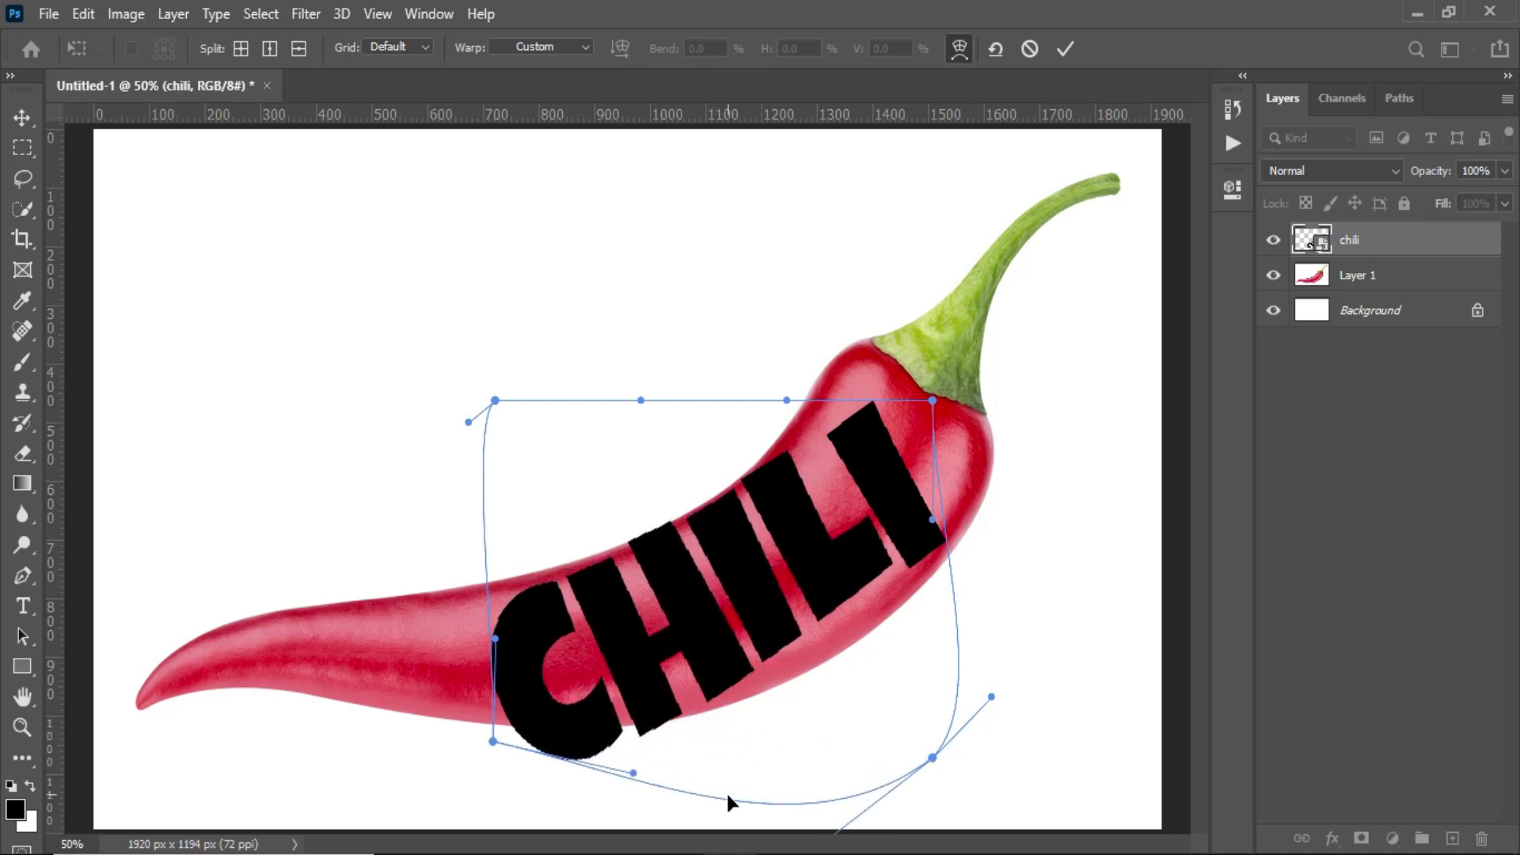
pyautogui.moveTo(493, 742)
pyautogui.mouseDown()
pyautogui.moveTo(500, 700)
pyautogui.moveTo(449, 683)
pyautogui.mouseUp()
pyautogui.moveTo(786, 400)
pyautogui.mouseDown()
pyautogui.moveTo(718, 363)
pyautogui.moveTo(756, 398)
pyautogui.mouseUp()
pyautogui.moveTo(933, 400); pyautogui.dragTo(904, 363)
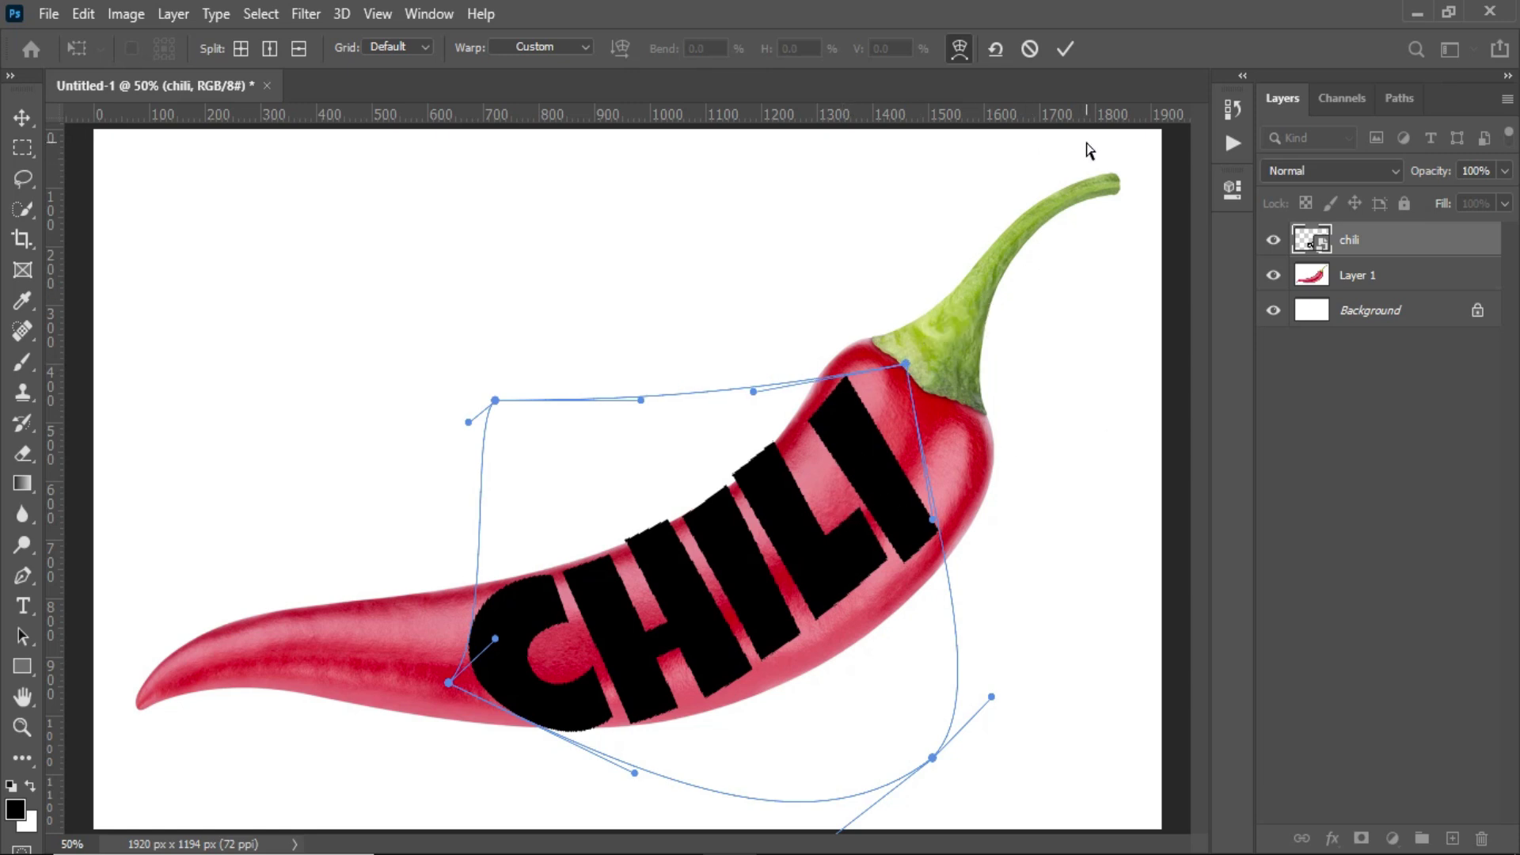
pyautogui.click(1065, 49)
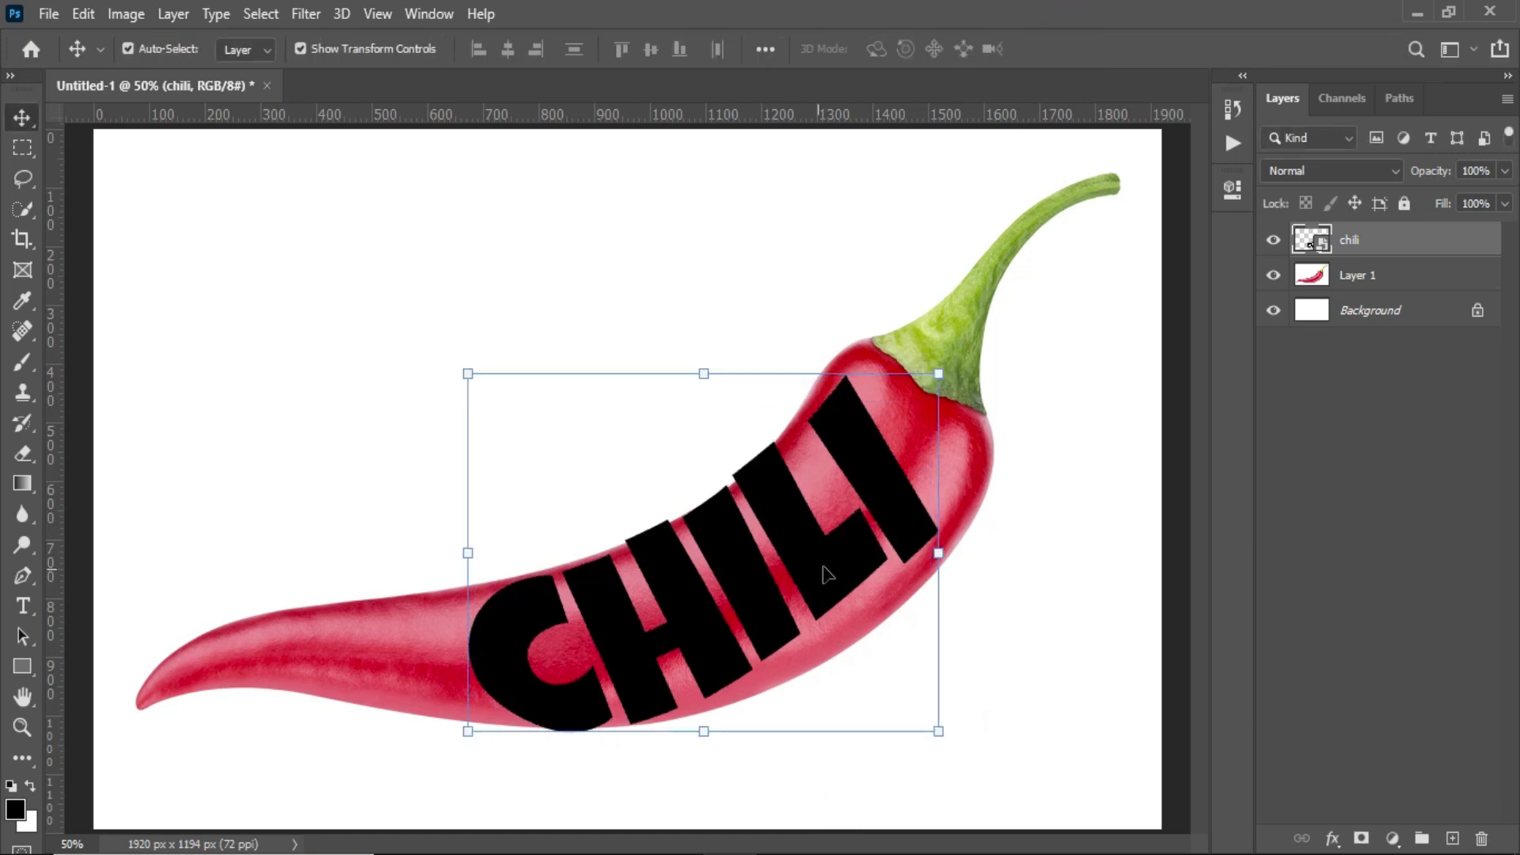
# - Duplicate the pepper layer, place the copy above CHILI and clip it to the text
pyautogui.click(1348, 279)
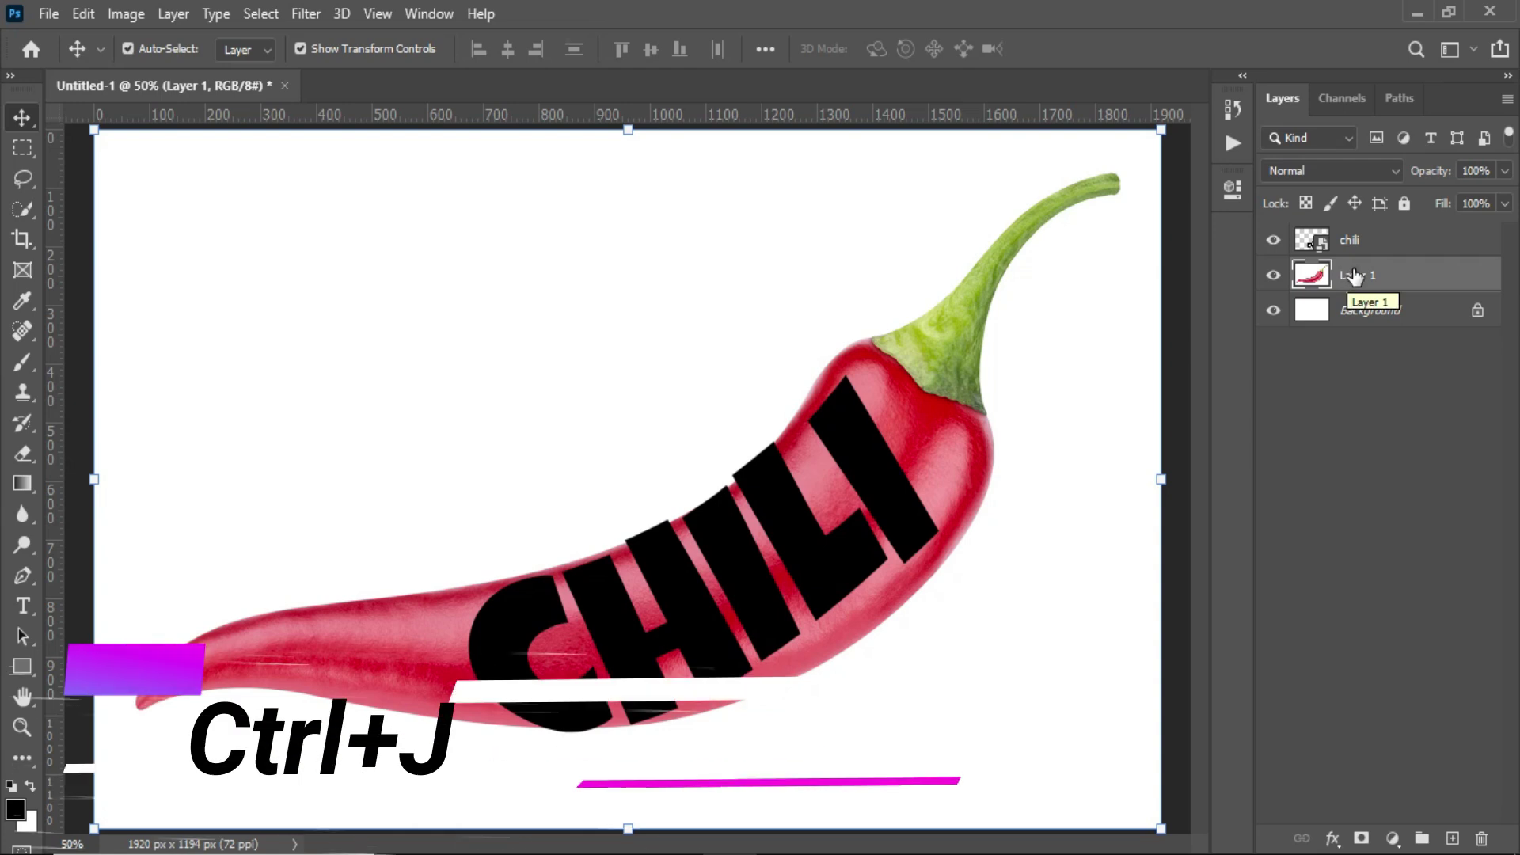
pyautogui.hotkey('ctrl', 'j')
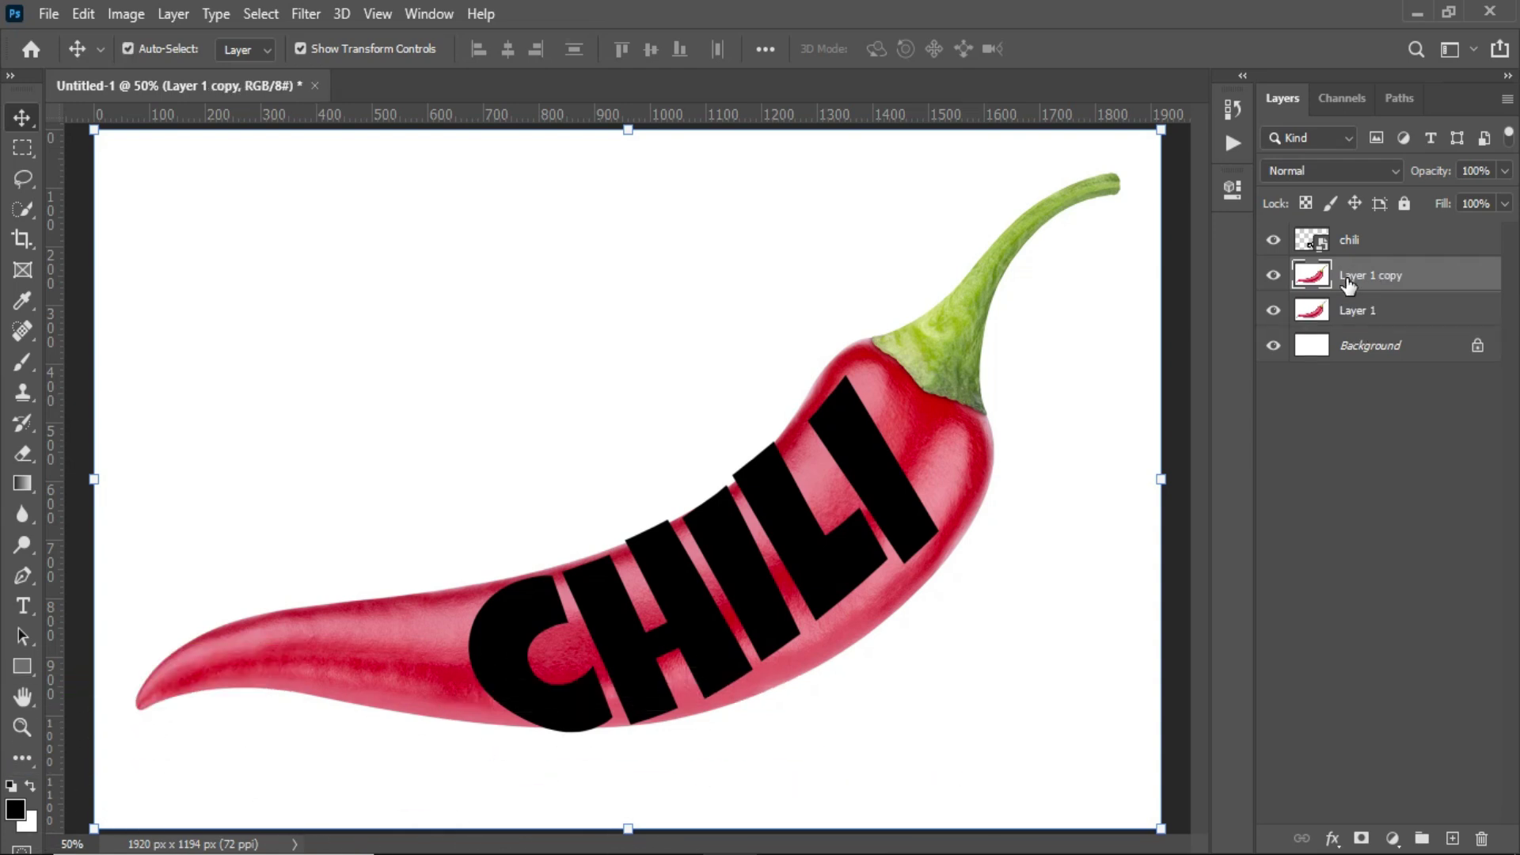
pyautogui.moveTo(1347, 283); pyautogui.dragTo(1350, 237)
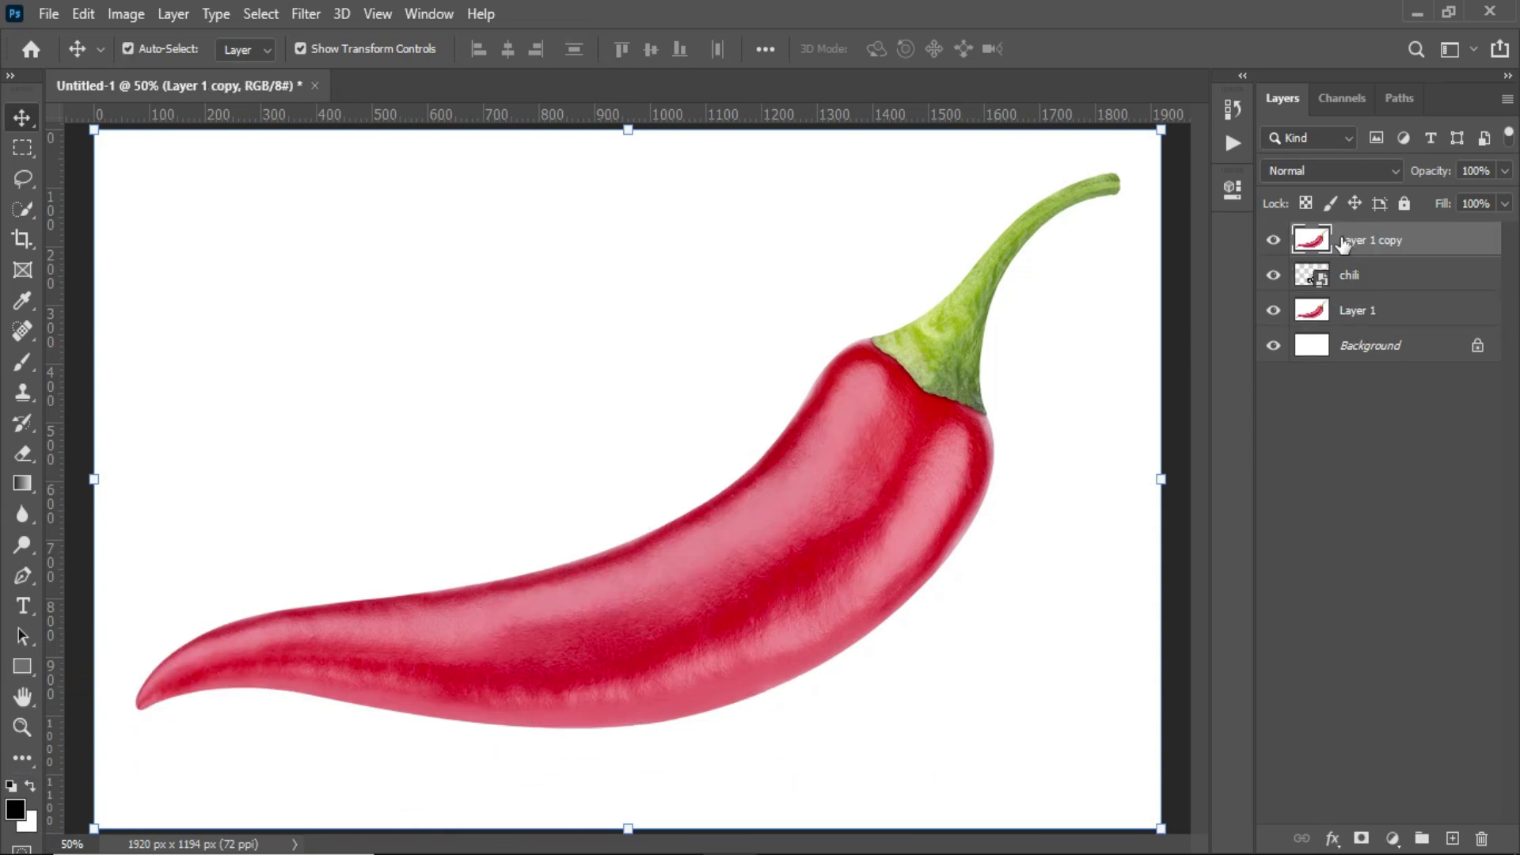
pyautogui.rightClick(1354, 270)
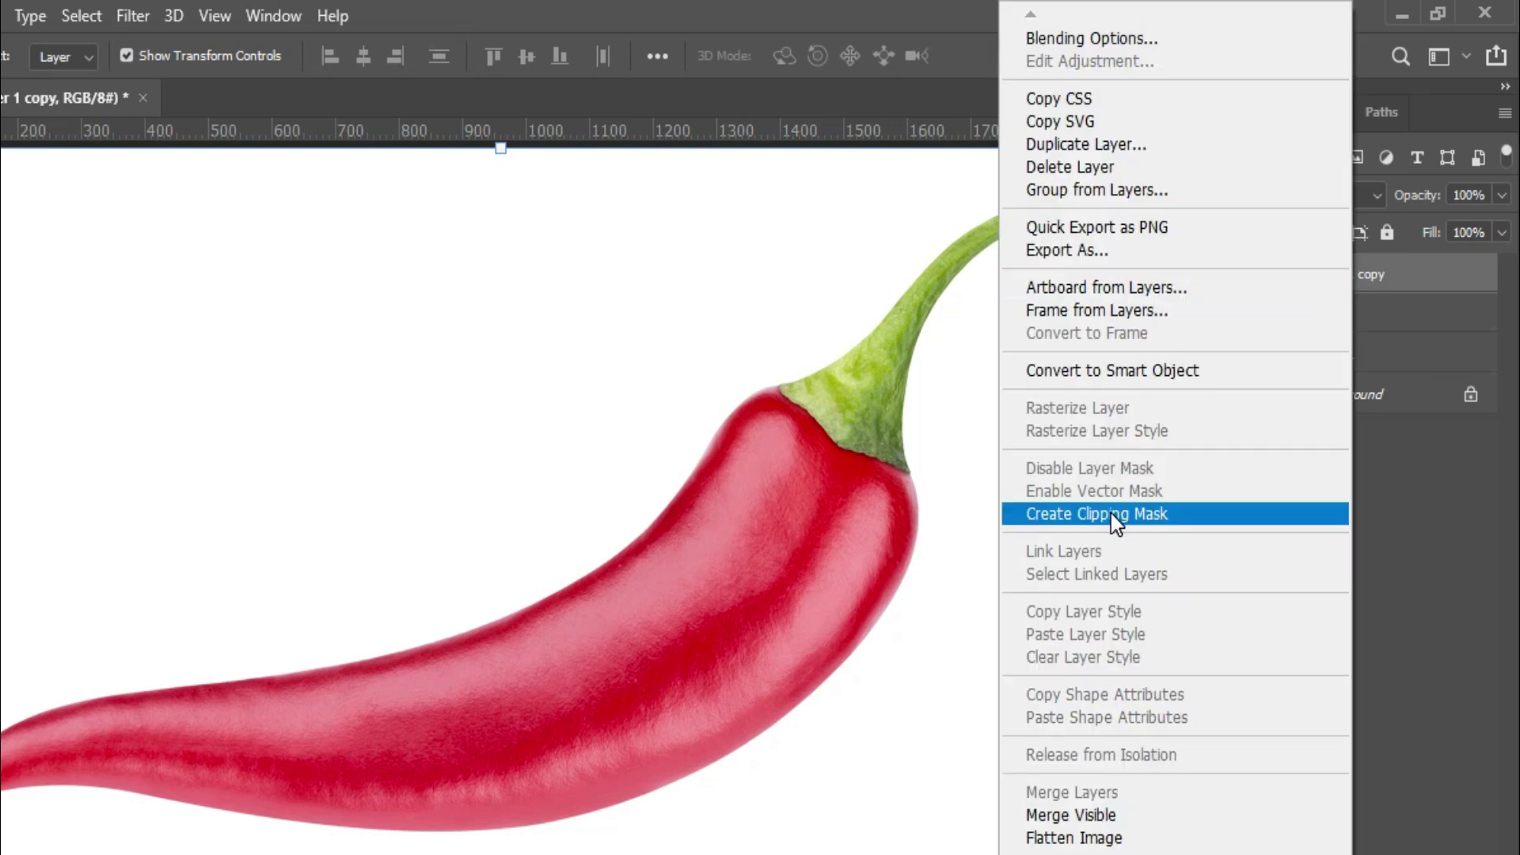
pyautogui.click(1110, 513)
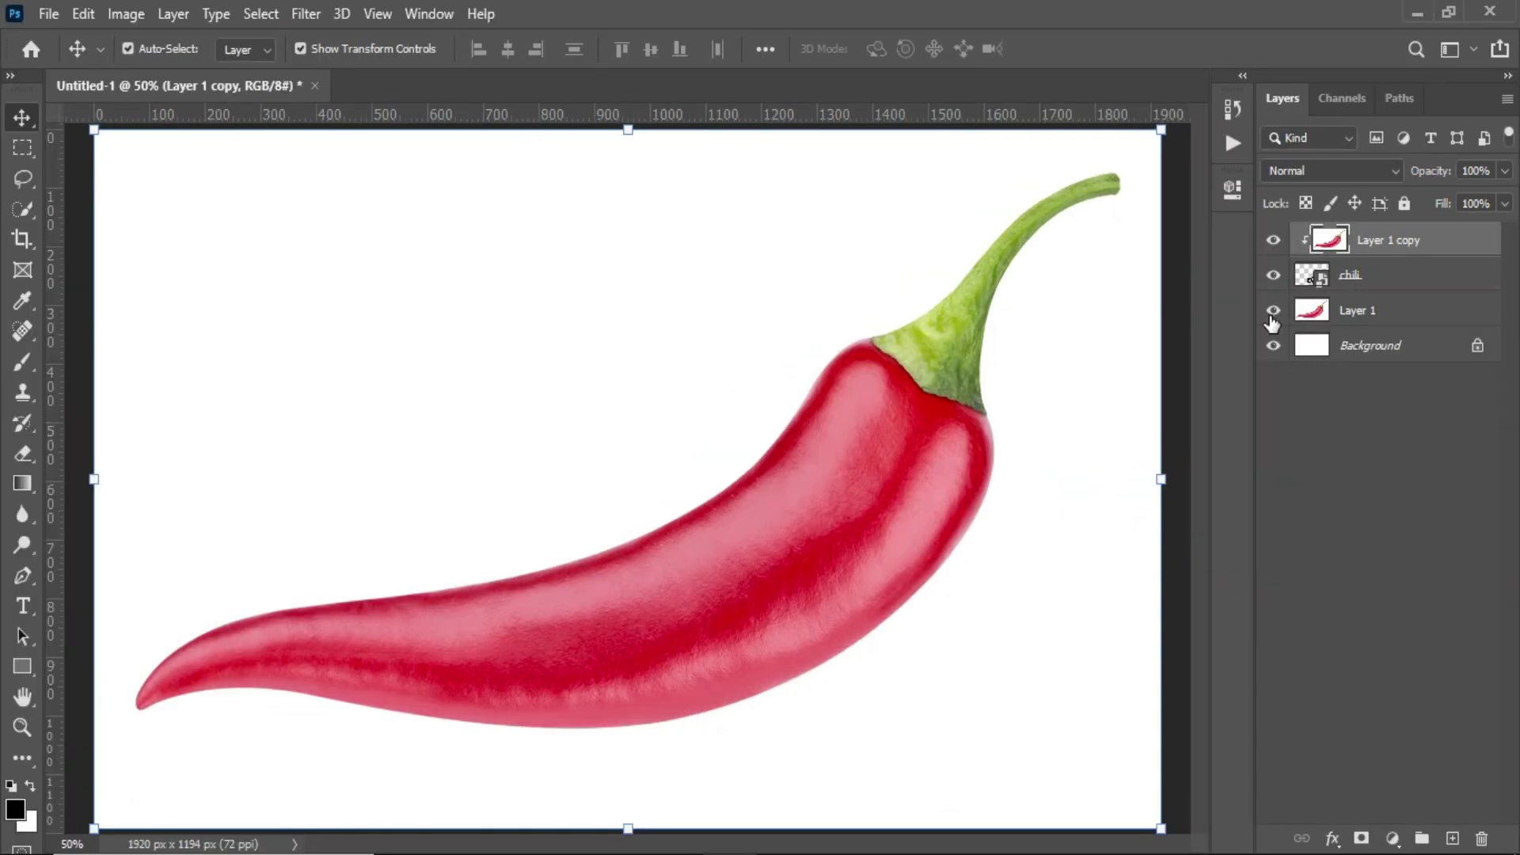
pyautogui.click(1273, 310)
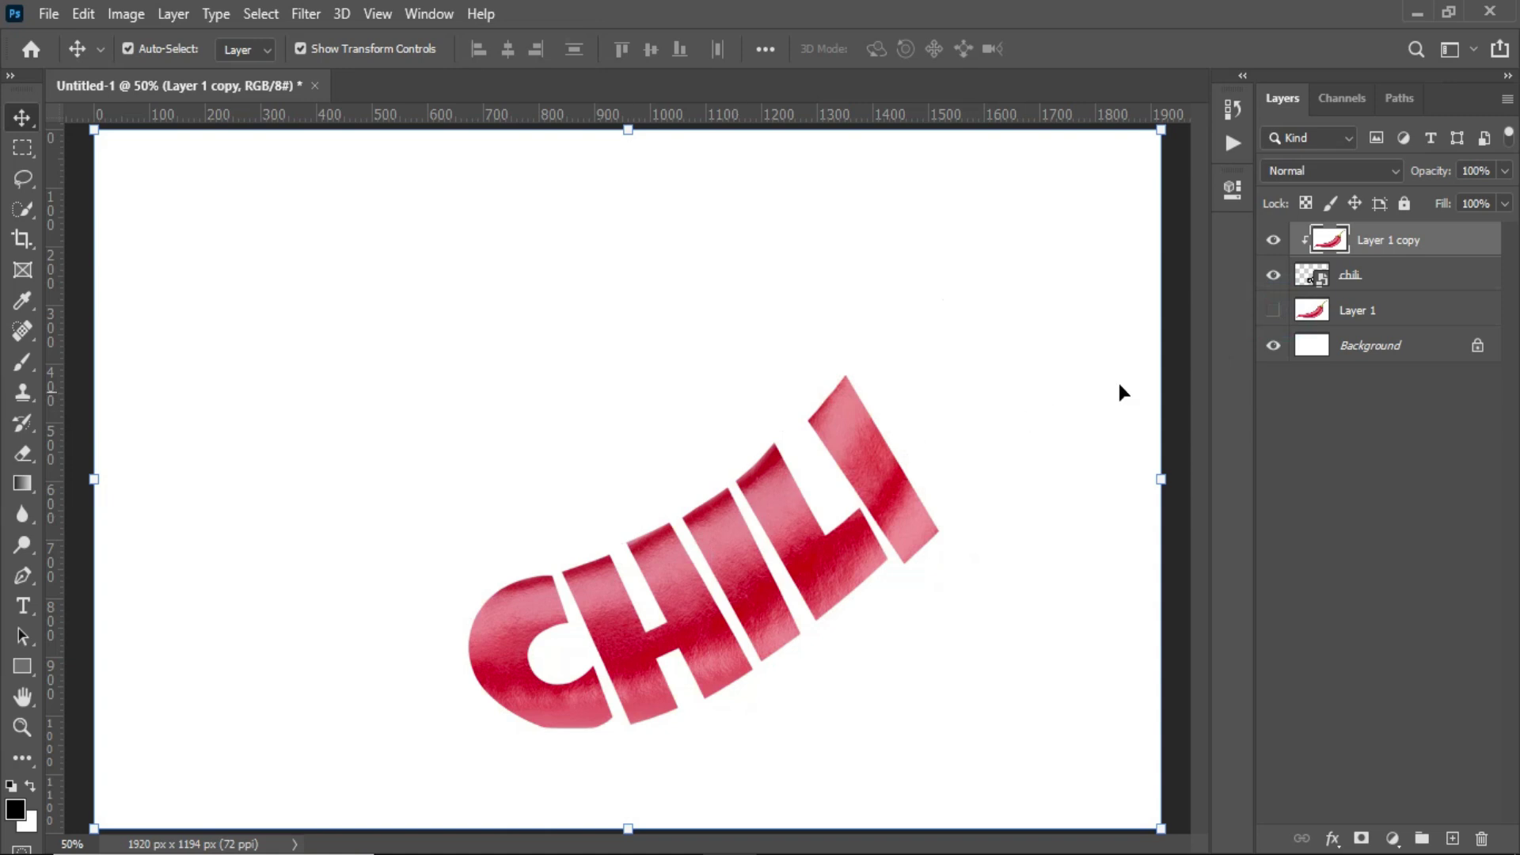
pyautogui.click(1273, 311)
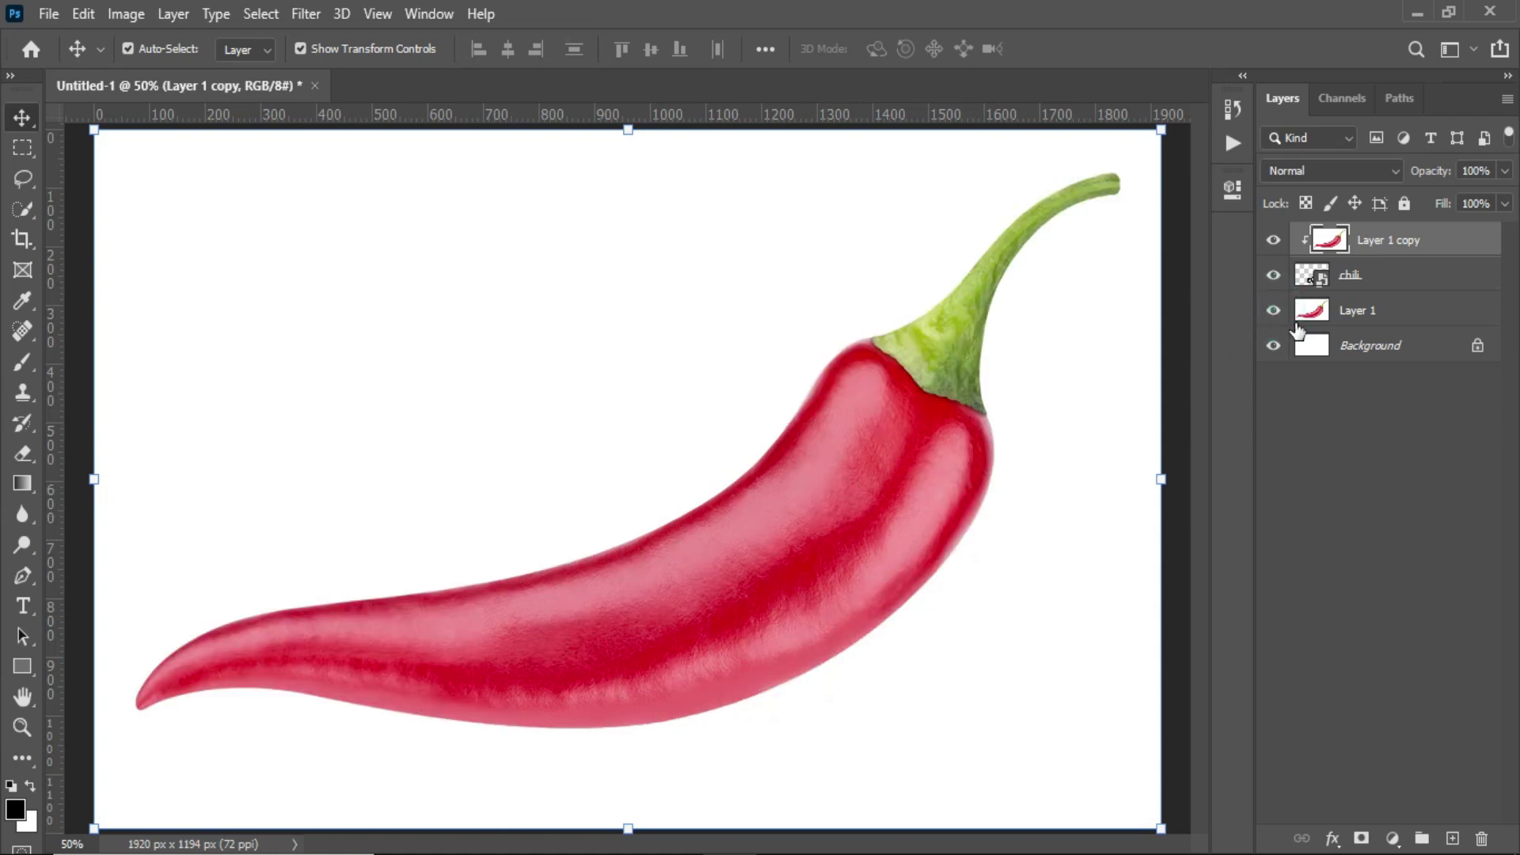
# - Add an inverted black layer mask to Layer 1, hiding the original pepper
pyautogui.click(1385, 311)
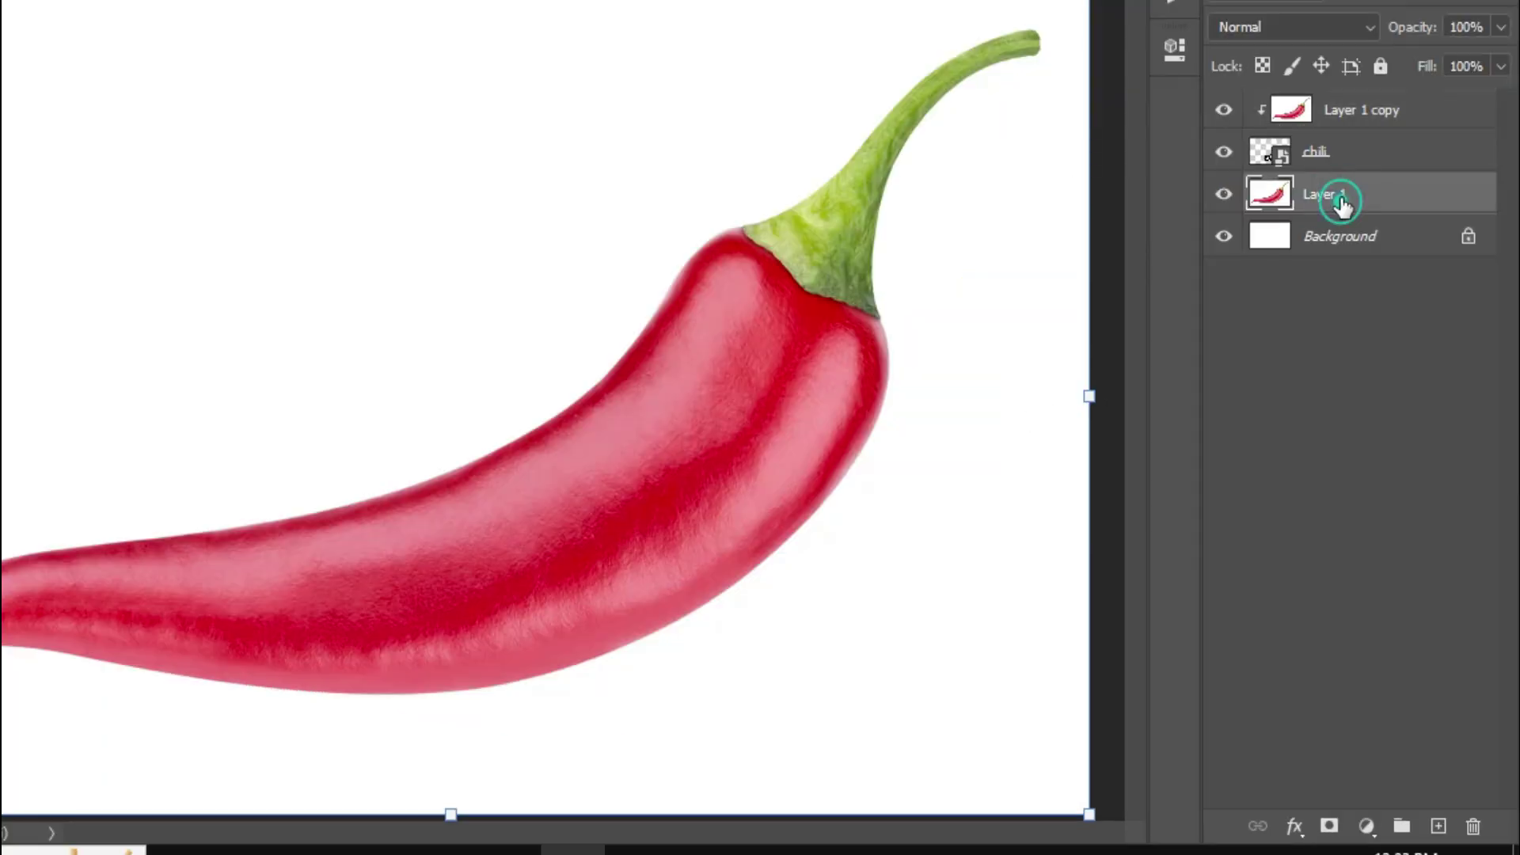
pyautogui.click(1329, 825)
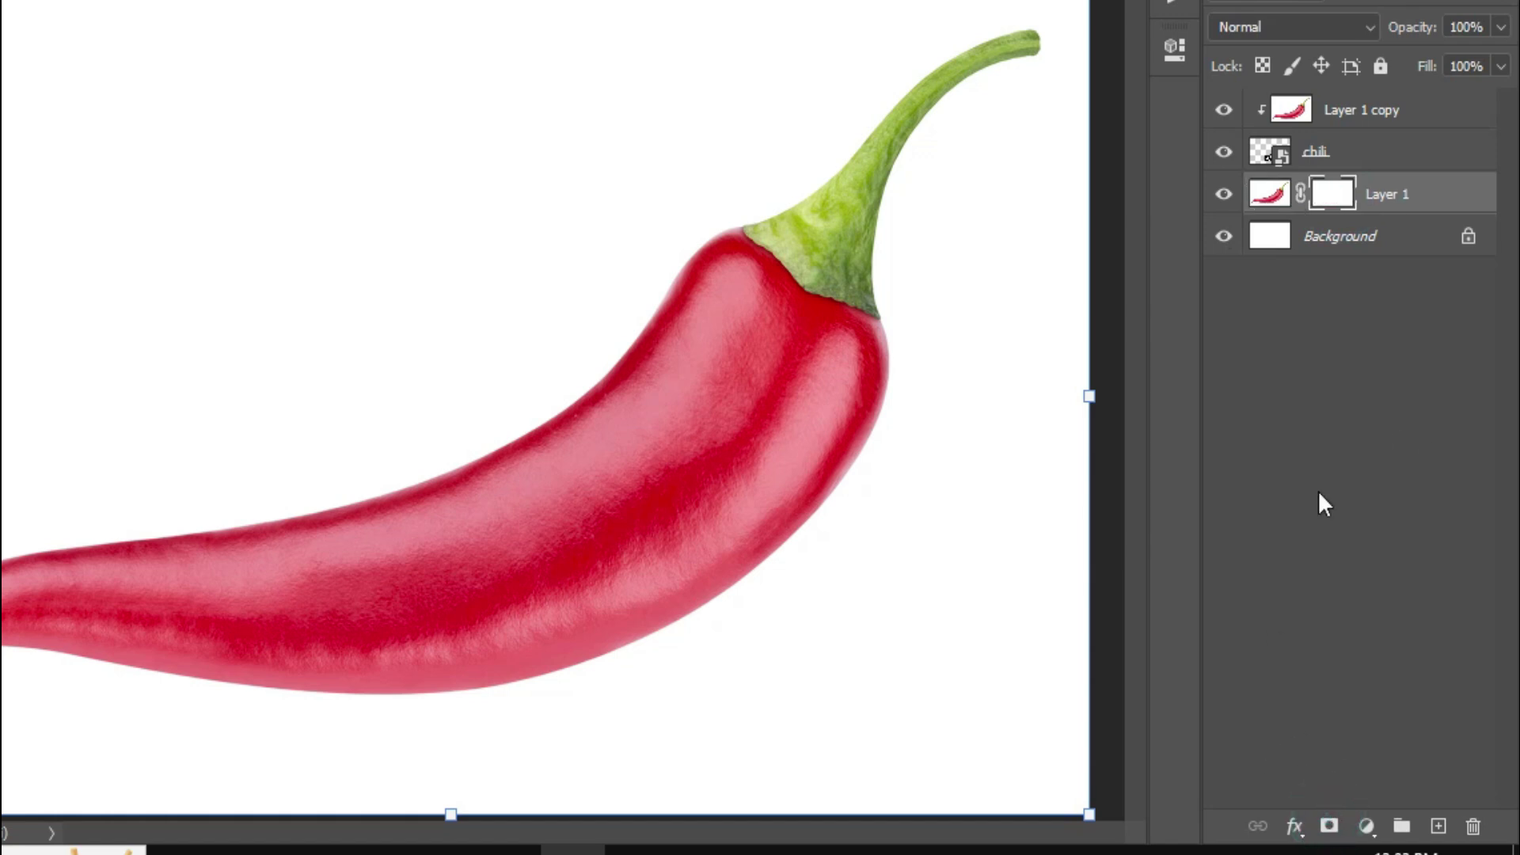
pyautogui.hotkey('ctrl', 'i')
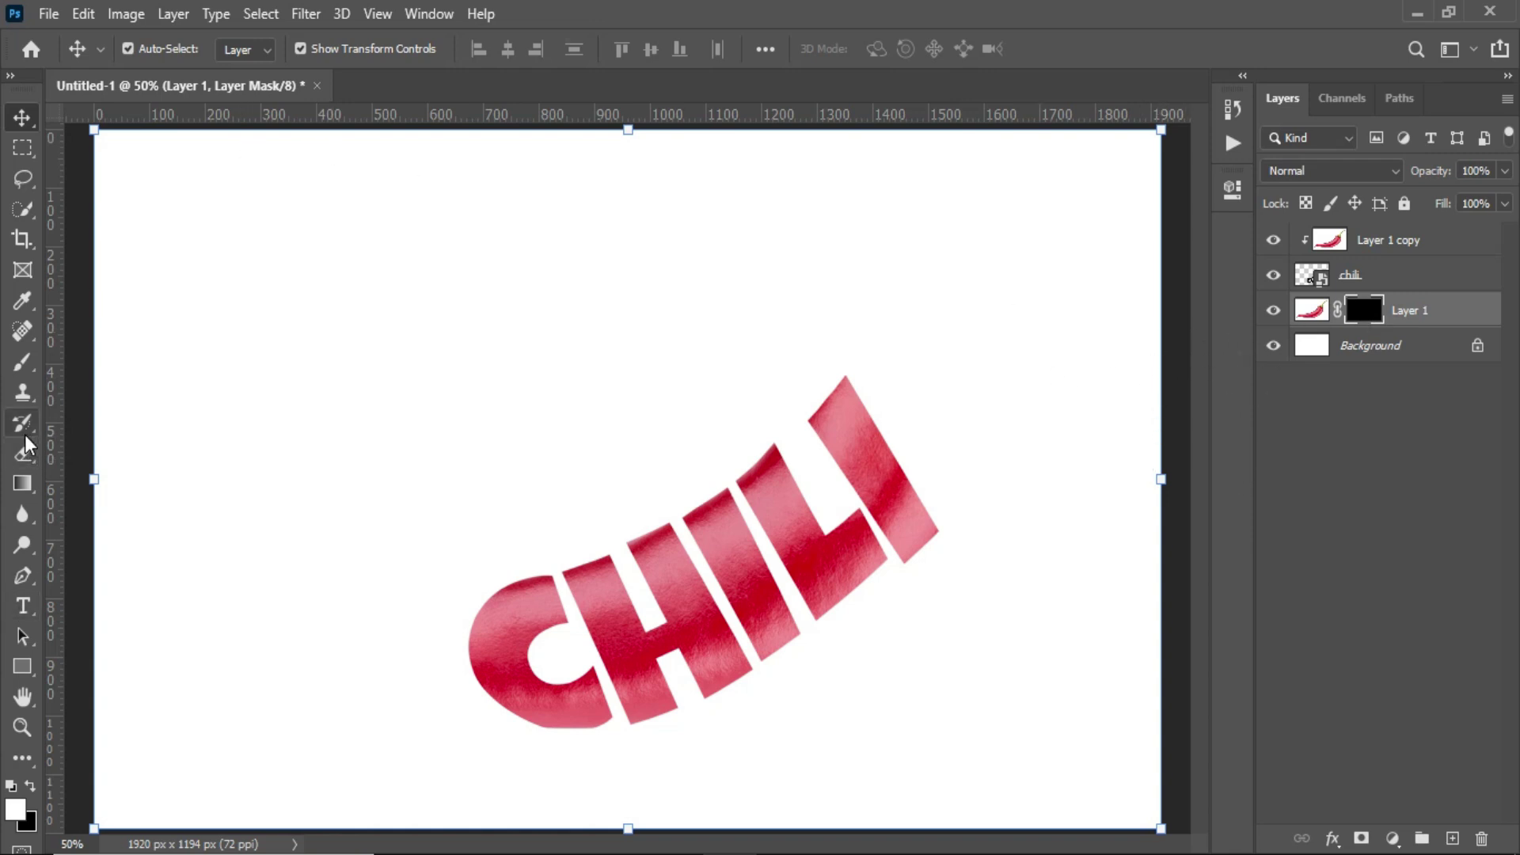
# - Ready the Brush tool with a Hard Round tip and white foreground colour
pyautogui.click(30, 365)
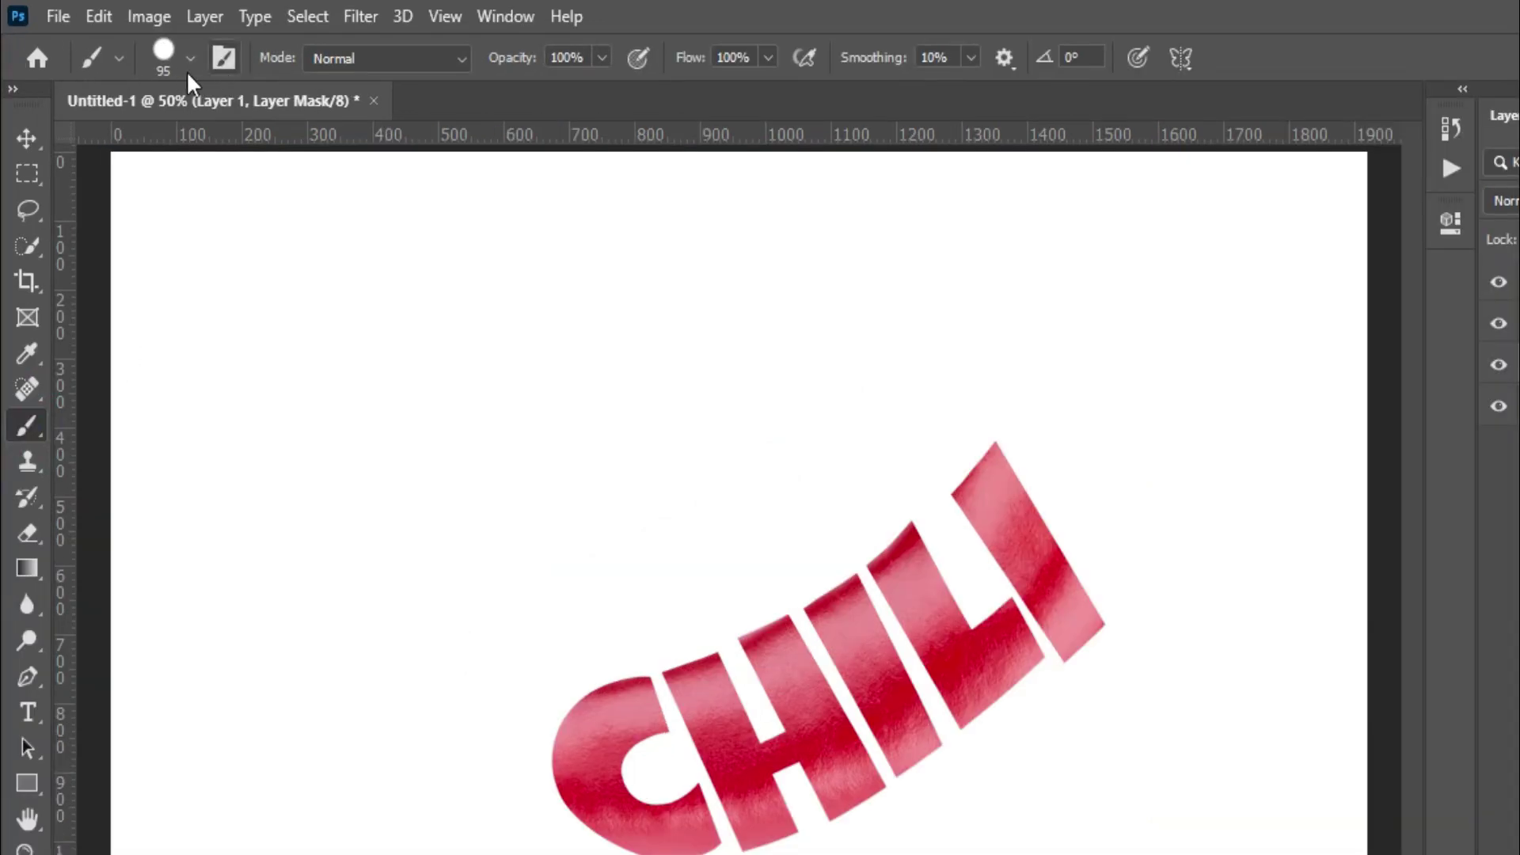
pyautogui.click(189, 60)
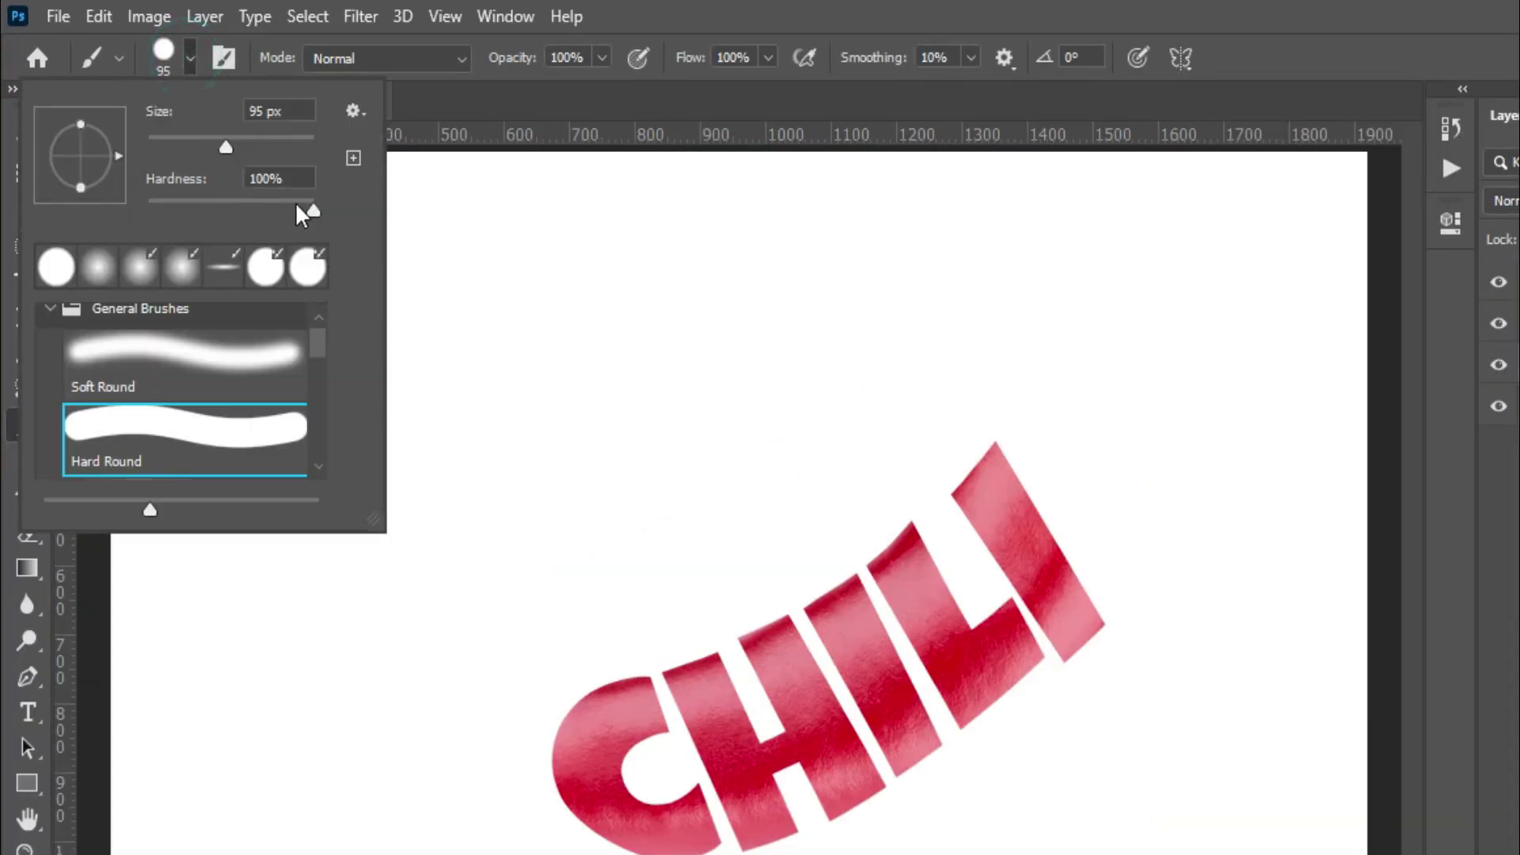
pyautogui.click(600, 59)
pyautogui.click(766, 57)
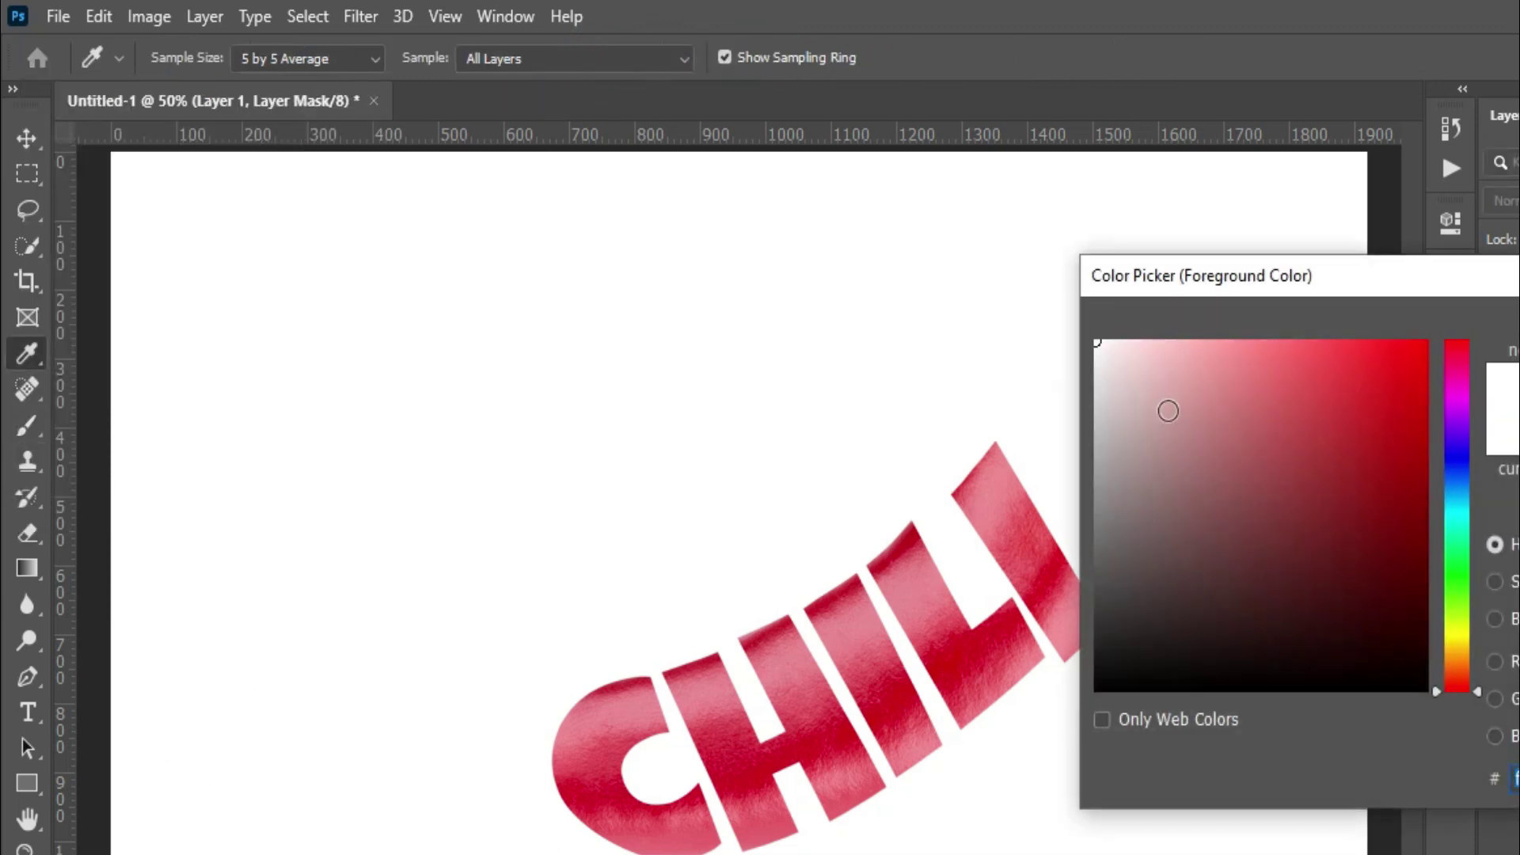
pyautogui.press('Return')
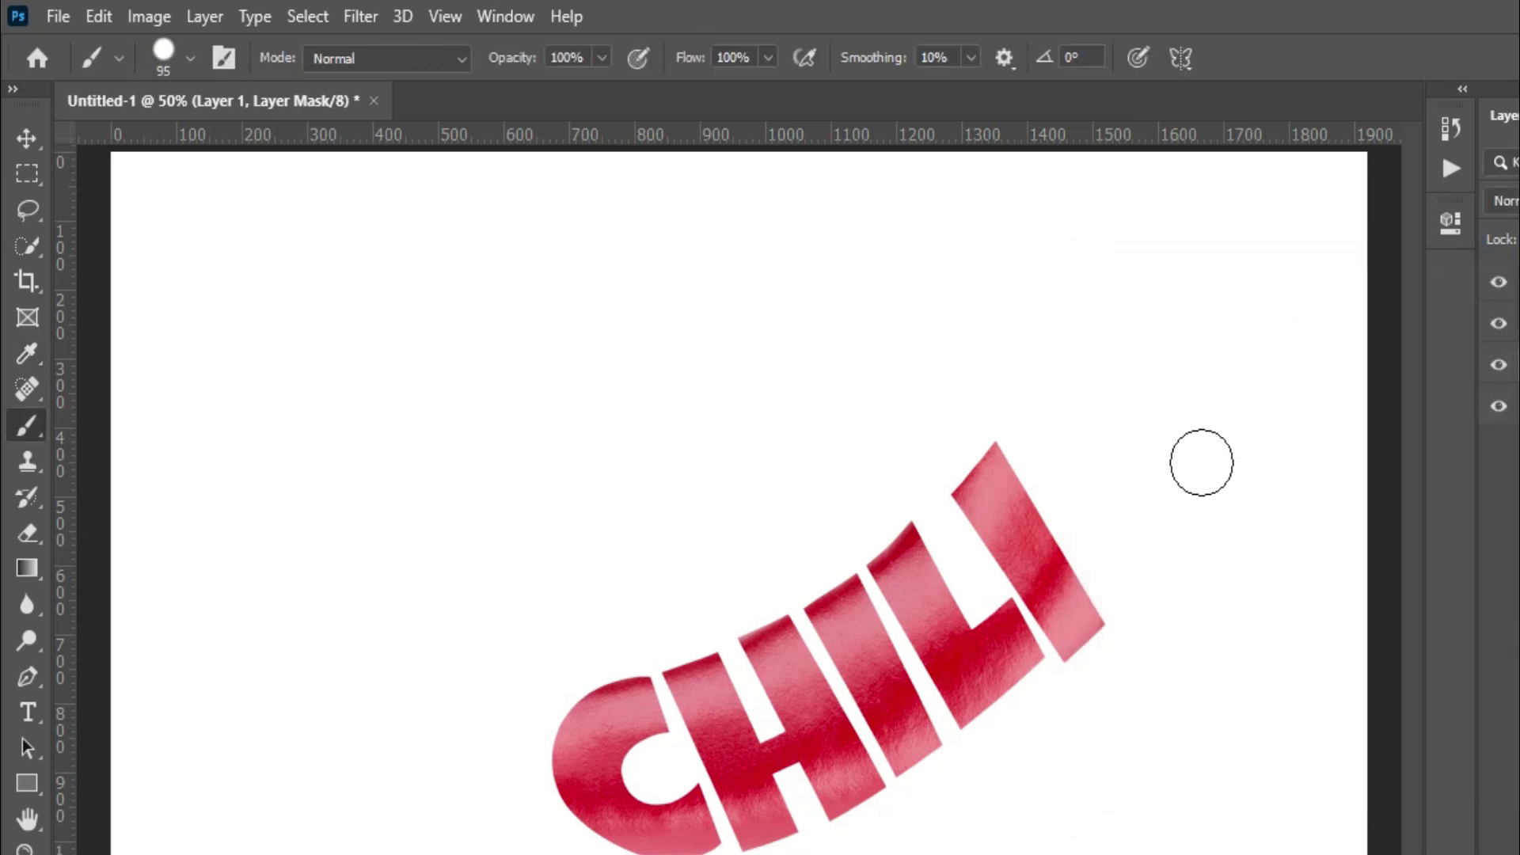
# - Paint white on Layer 1's mask over the pepper's stem, right end and left tail
pyautogui.moveTo(1028, 455)
pyautogui.mouseDown()
pyautogui.moveTo(1022, 431)
pyautogui.moveTo(1290, 211)
pyautogui.mouseUp()
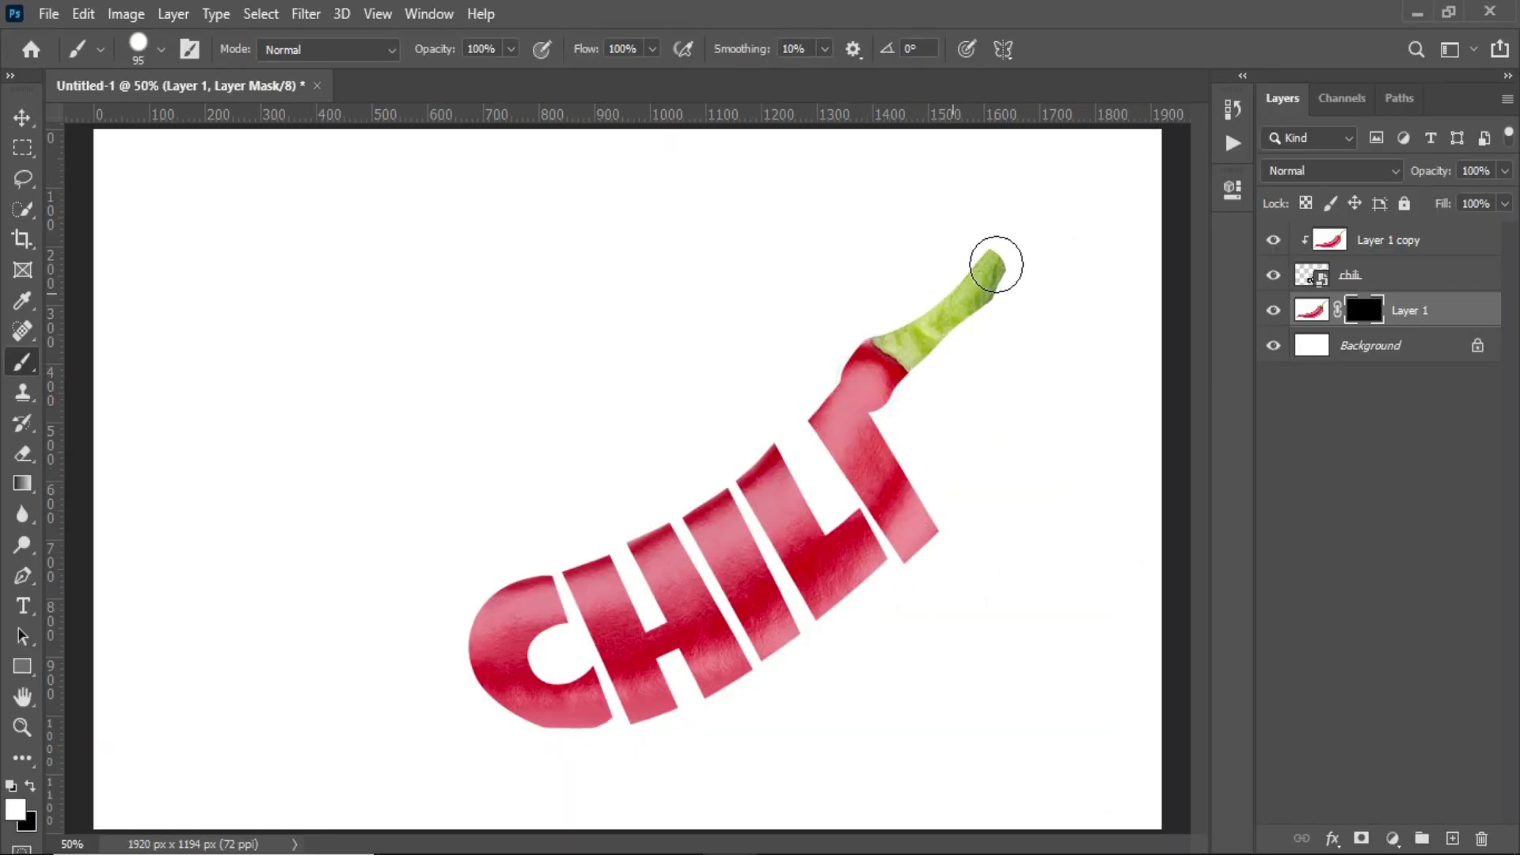
pyautogui.moveTo(1095, 180); pyautogui.dragTo(1137, 163)
pyautogui.moveTo(879, 348)
pyautogui.mouseDown()
pyautogui.moveTo(946, 521)
pyautogui.moveTo(879, 420)
pyautogui.moveTo(973, 498)
pyautogui.moveTo(950, 467)
pyautogui.moveTo(932, 366)
pyautogui.moveTo(1085, 221)
pyautogui.moveTo(970, 414)
pyautogui.moveTo(990, 499)
pyautogui.moveTo(942, 554)
pyautogui.moveTo(944, 470)
pyautogui.moveTo(832, 376)
pyautogui.moveTo(1127, 159)
pyautogui.moveTo(843, 363)
pyautogui.moveTo(1062, 203)
pyautogui.moveTo(1085, 211)
pyautogui.mouseUp()
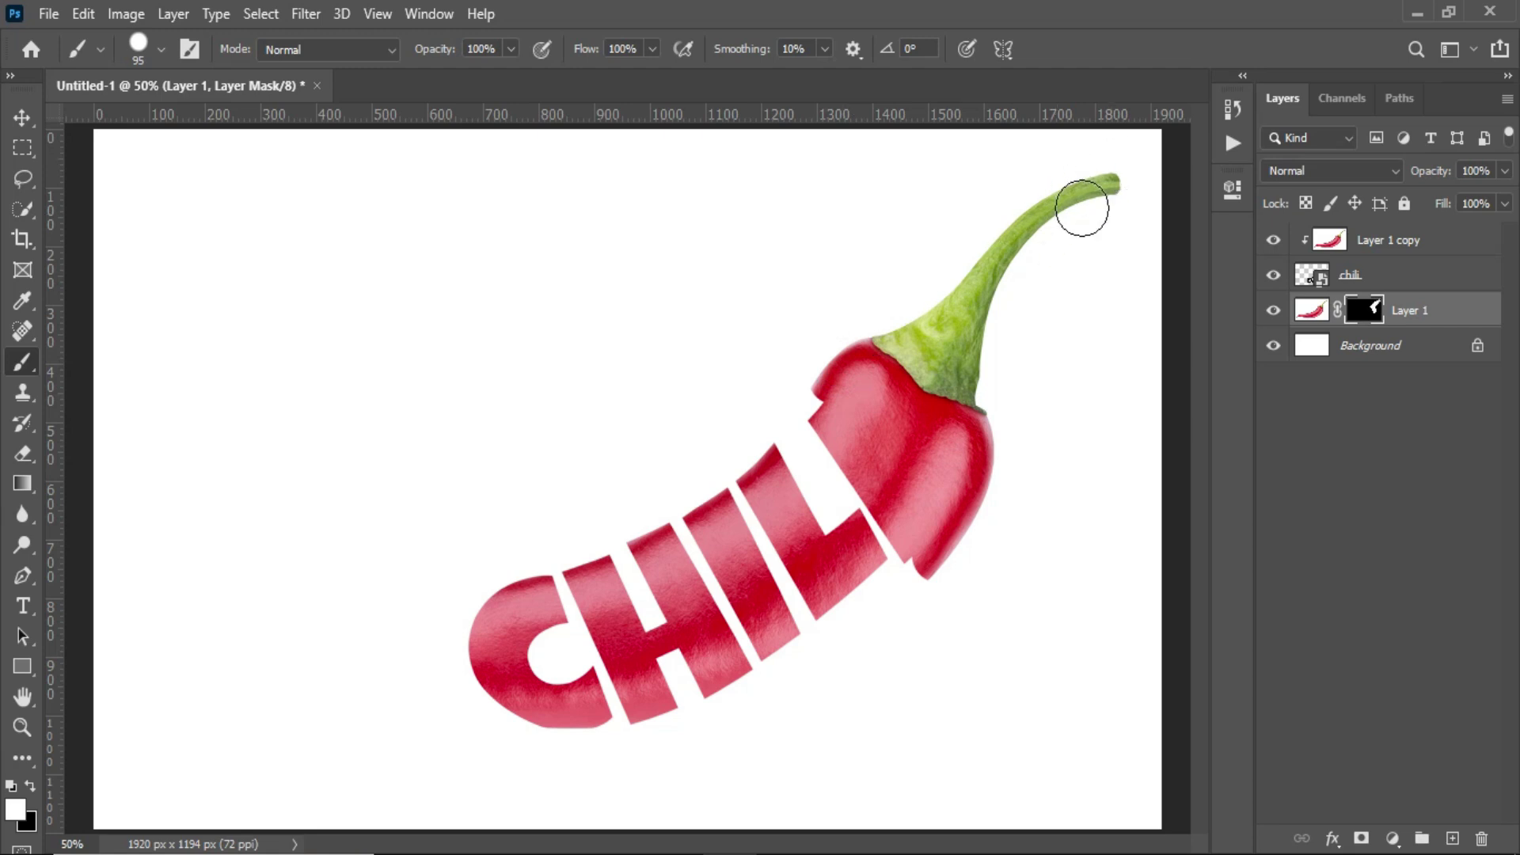
pyautogui.moveTo(480, 604)
pyautogui.mouseDown()
pyautogui.moveTo(315, 628)
pyautogui.moveTo(183, 614)
pyautogui.moveTo(204, 715)
pyautogui.moveTo(180, 667)
pyautogui.moveTo(406, 644)
pyautogui.moveTo(459, 661)
pyautogui.moveTo(502, 720)
pyautogui.moveTo(145, 722)
pyautogui.moveTo(441, 702)
pyautogui.moveTo(406, 683)
pyautogui.mouseUp()
pyautogui.moveTo(420, 626)
pyautogui.mouseDown()
pyautogui.moveTo(472, 584)
pyautogui.moveTo(220, 604)
pyautogui.moveTo(135, 682)
pyautogui.moveTo(375, 699)
pyautogui.mouseUp()
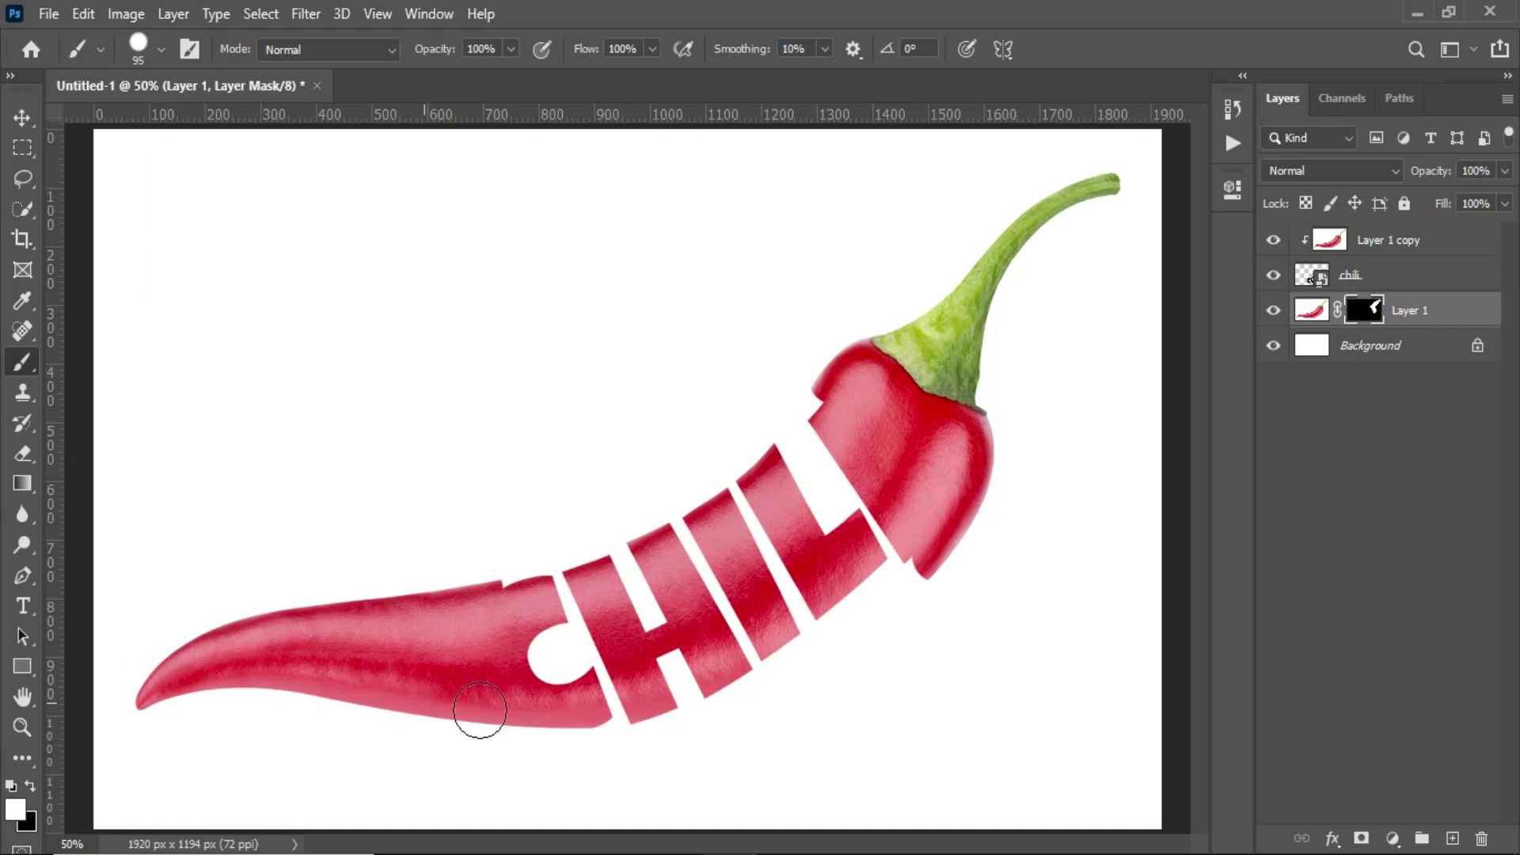
pyautogui.moveTo(471, 581)
pyautogui.mouseDown()
pyautogui.moveTo(111, 625)
pyautogui.moveTo(142, 625)
pyautogui.mouseUp()
# - Unlock the Background, select every layer and Merge Visible into a single layer
pyautogui.click(22, 118)
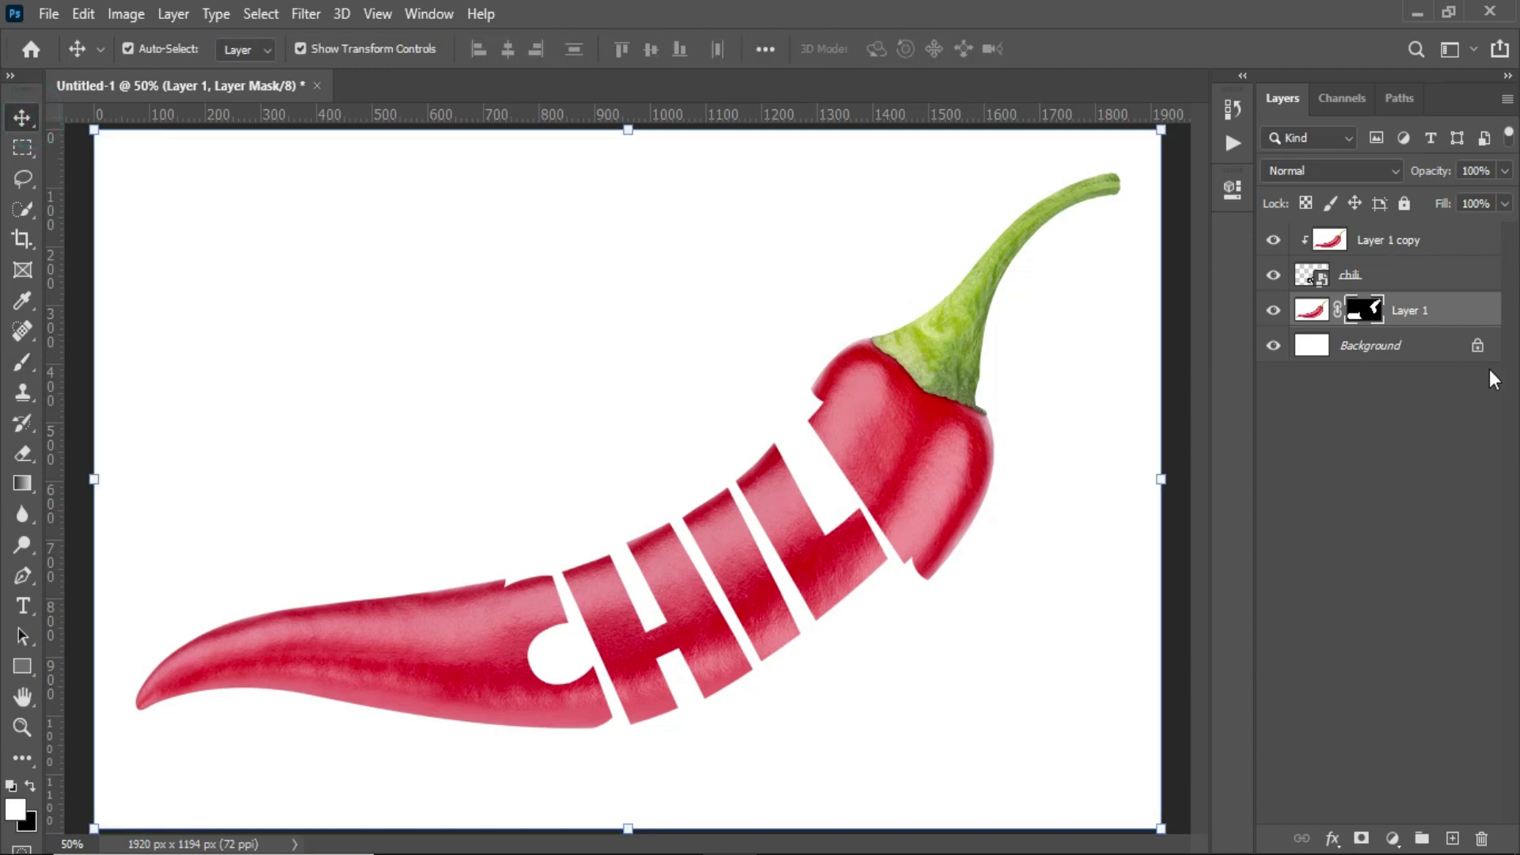
pyautogui.click(1477, 347)
pyautogui.click(1391, 238)
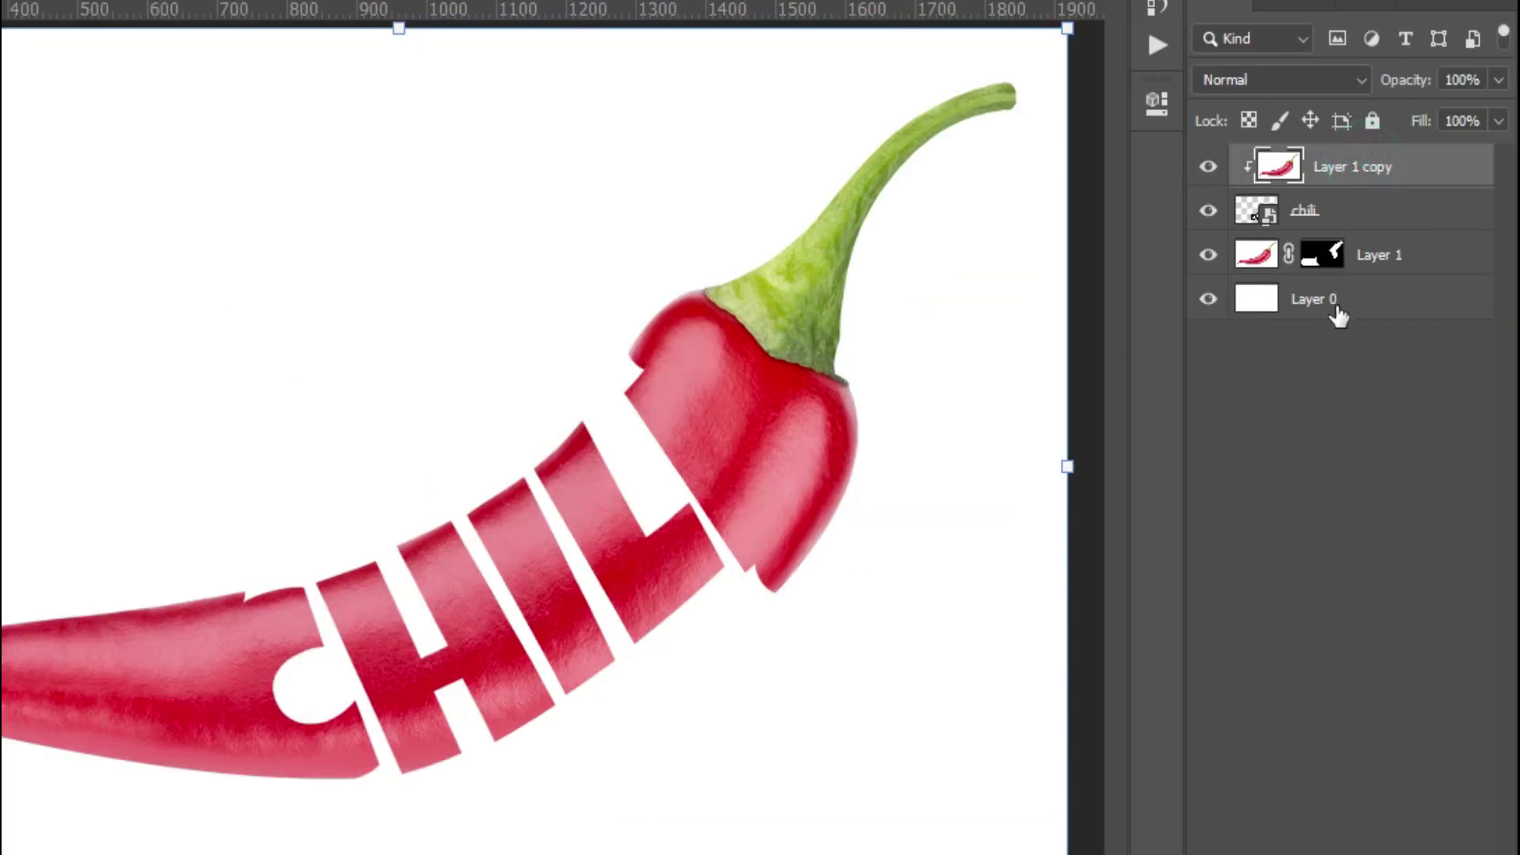
pyautogui.keyDown('shift'); pyautogui.click(1374, 352); pyautogui.keyUp('shift')
pyautogui.rightClick(1338, 313)
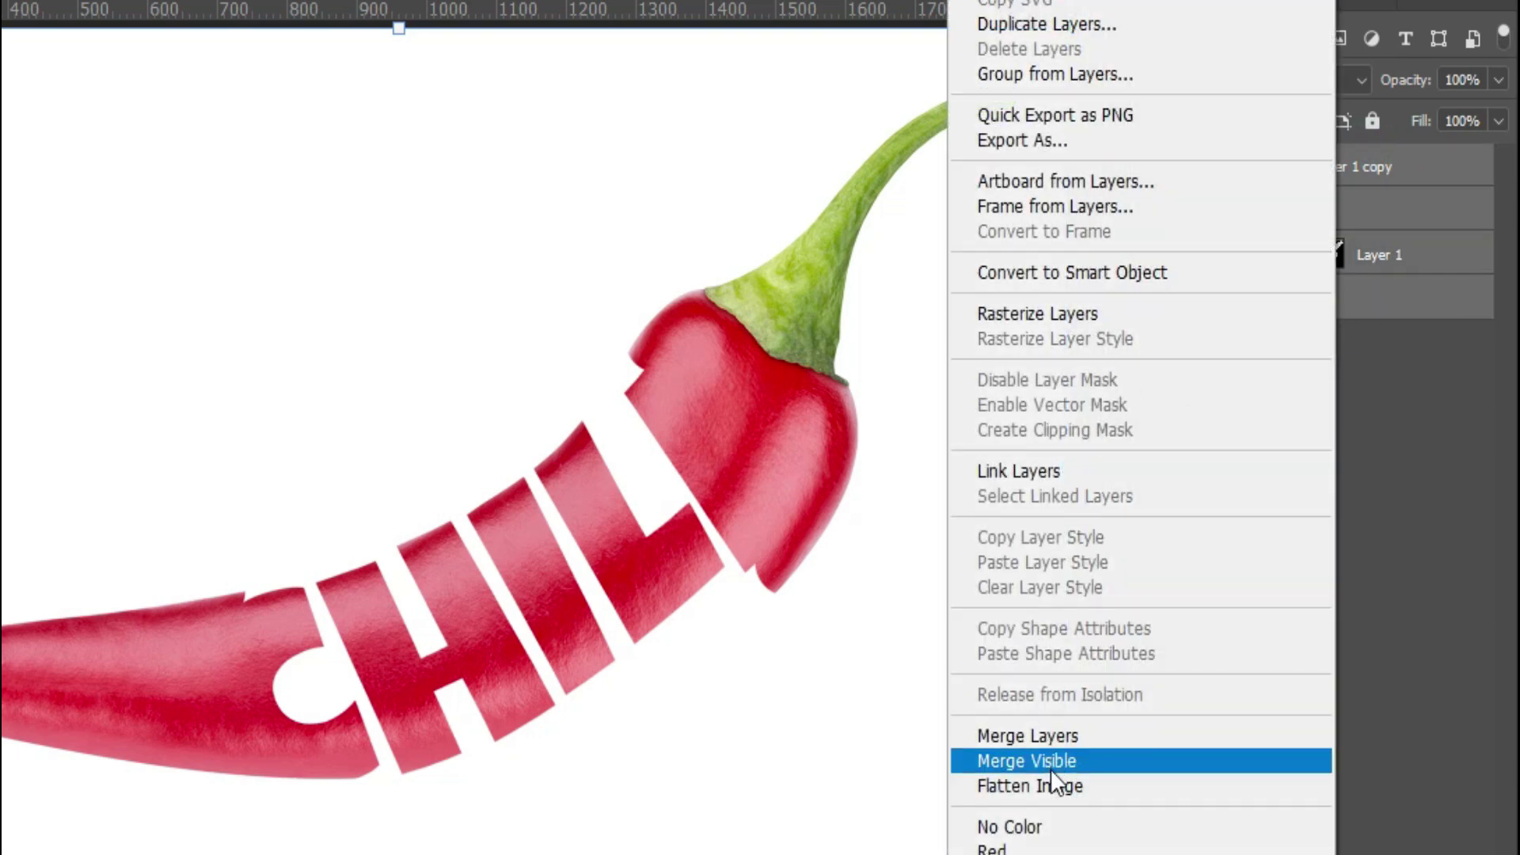
pyautogui.click(1057, 730)
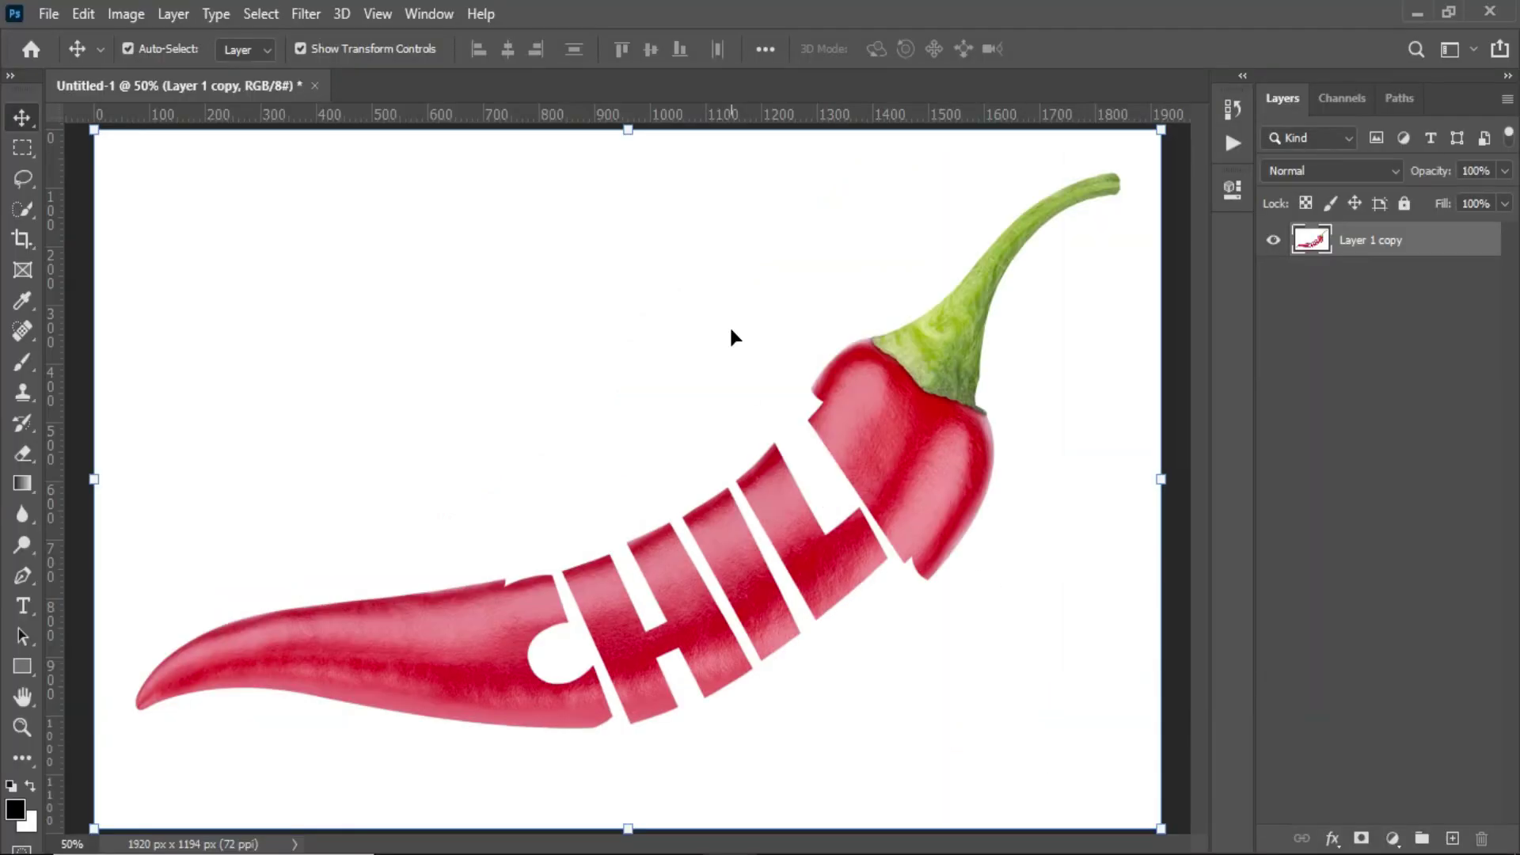